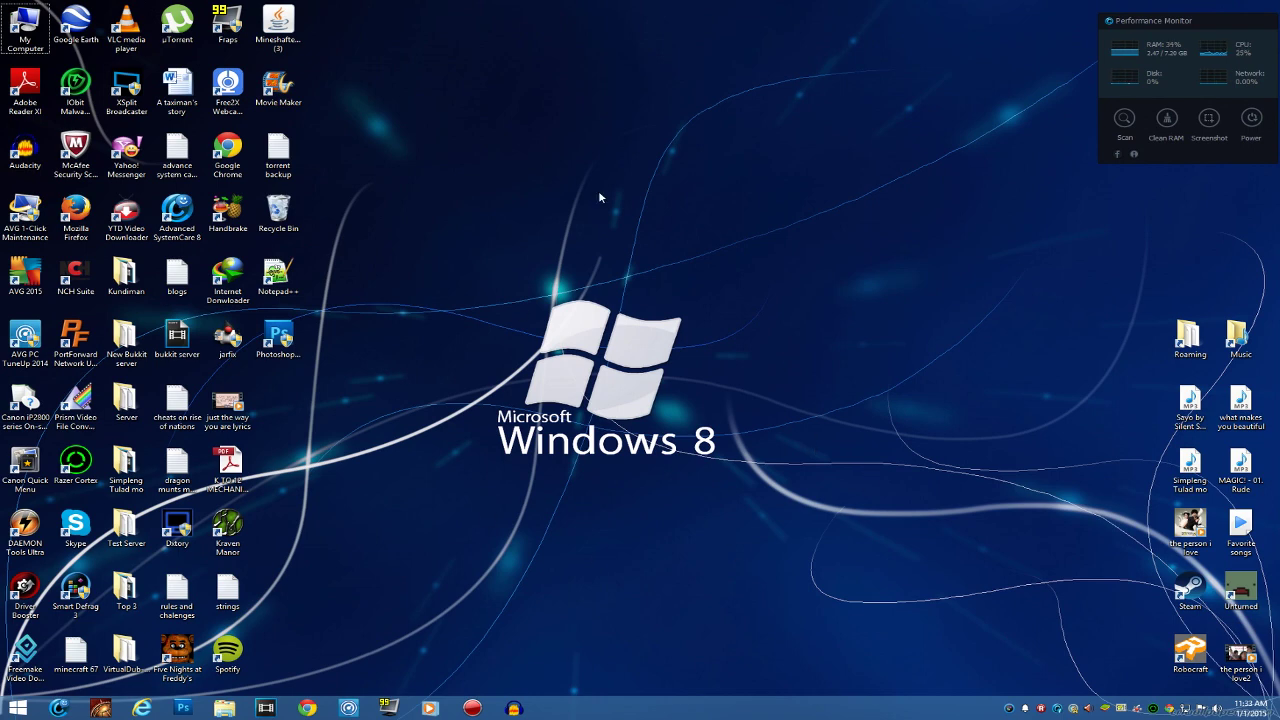
Open mineshafter.info in Chrome and go to its Getting Started page
click(305, 707)
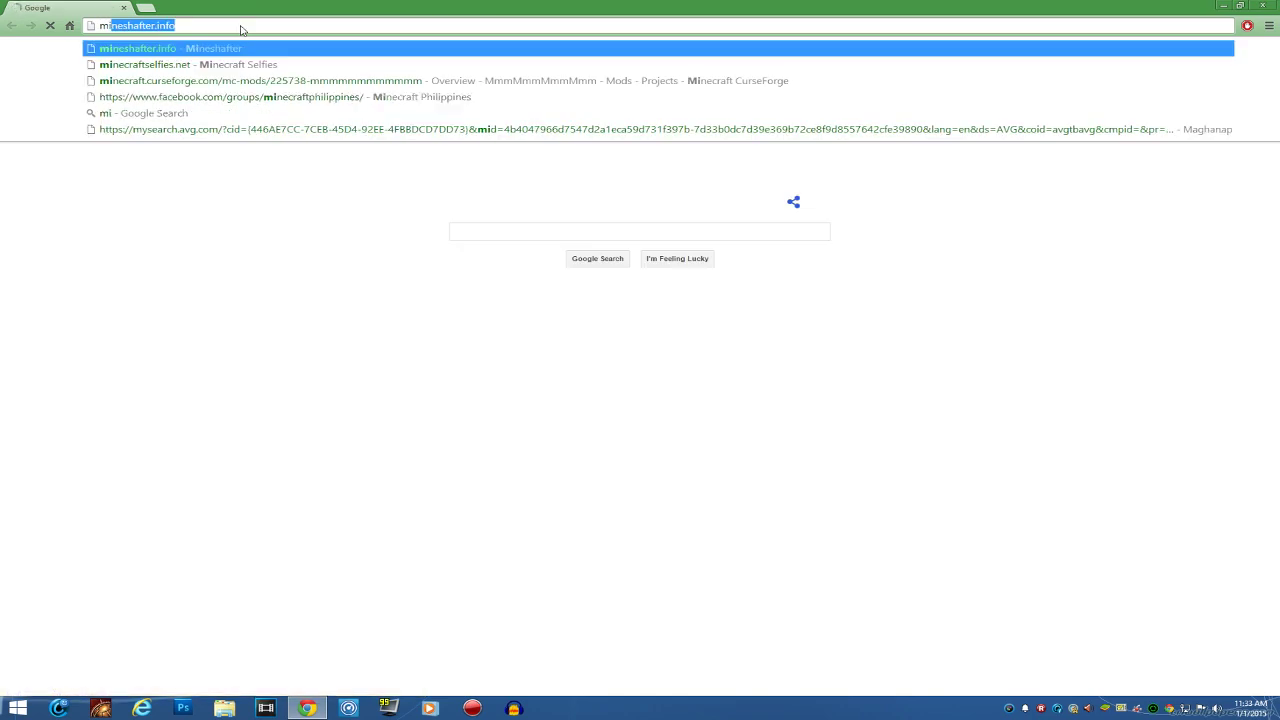
key(Return)
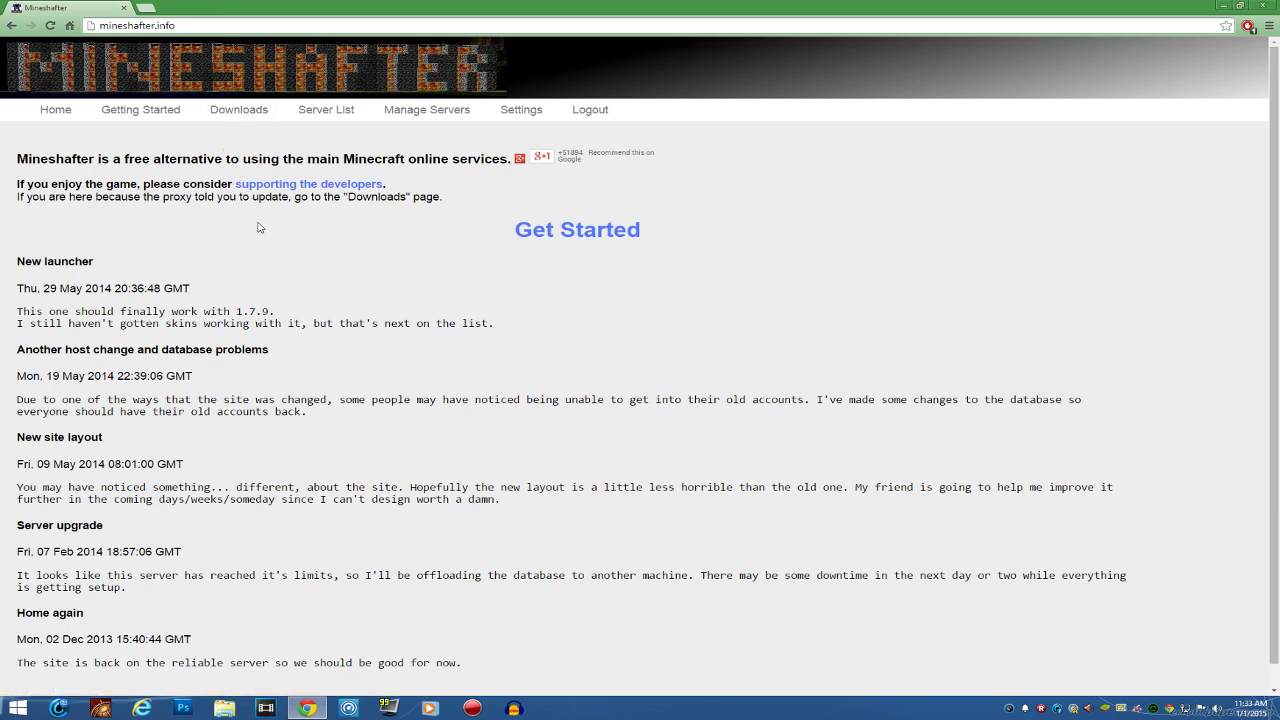
click(157, 116)
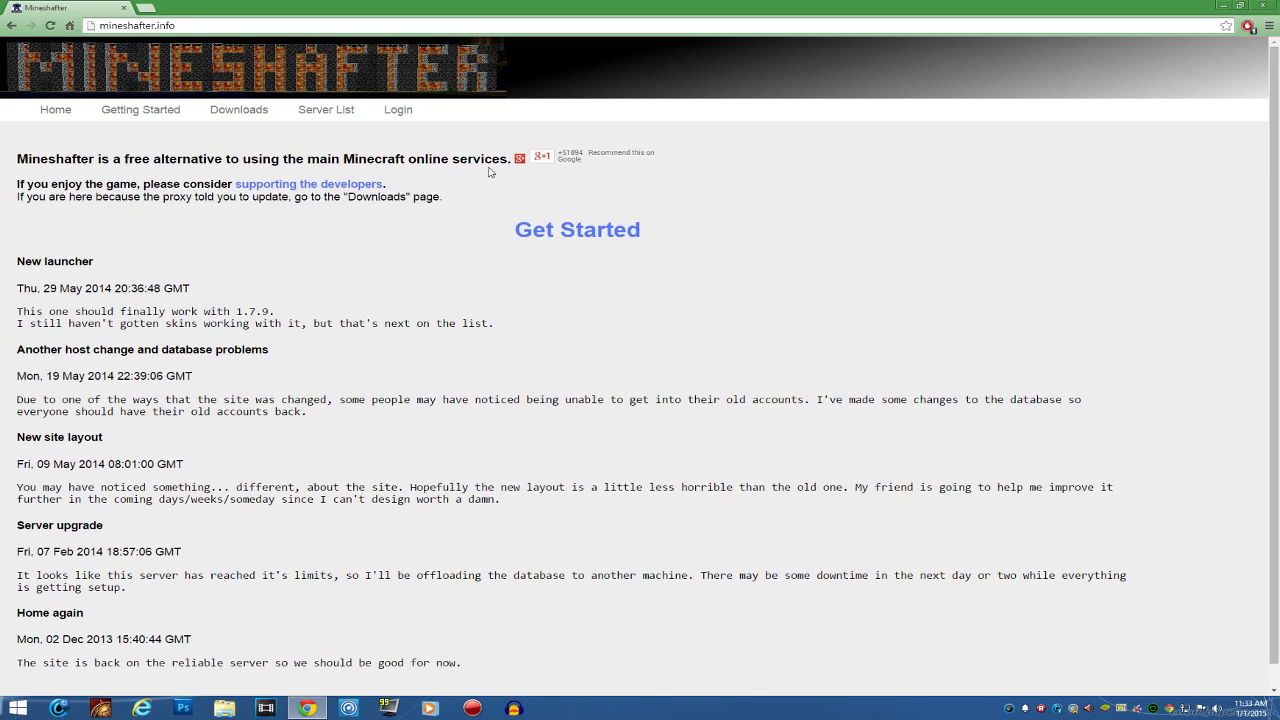
Log in to Mineshafter through Mozilla Persona with the Google account and stay signed in for one month
click(406, 118)
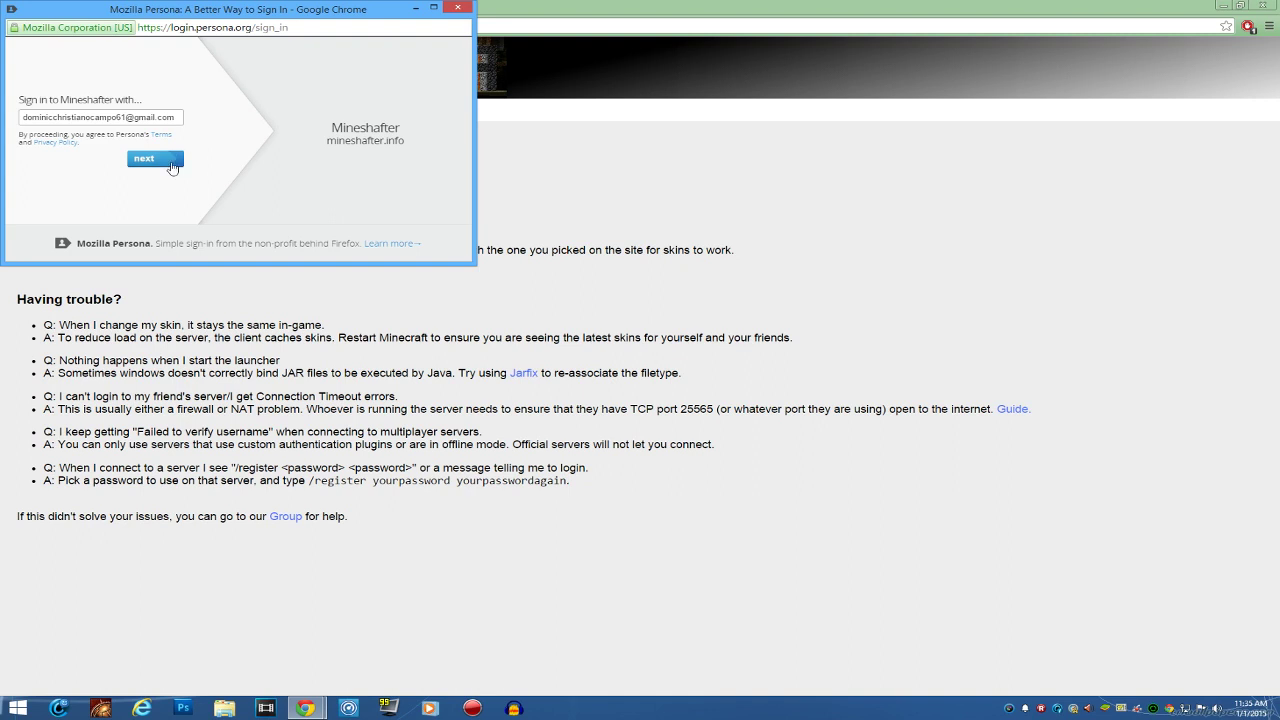
click(148, 163)
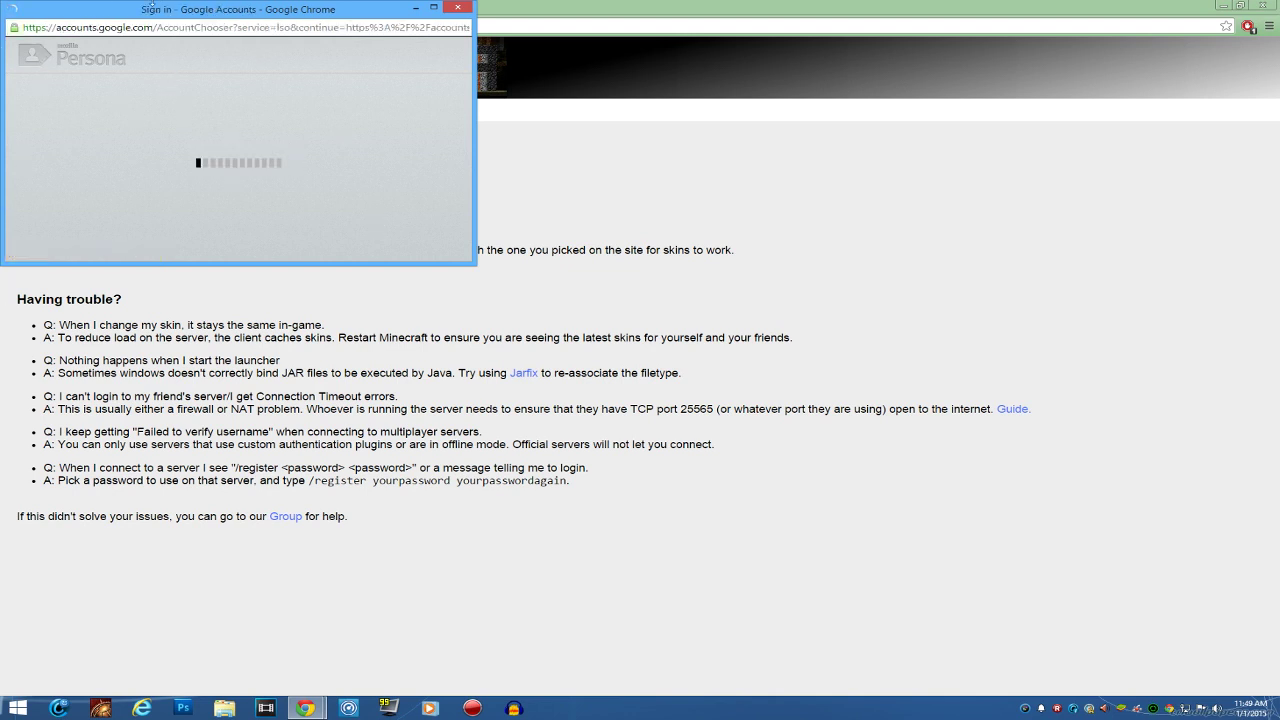
click(242, 130)
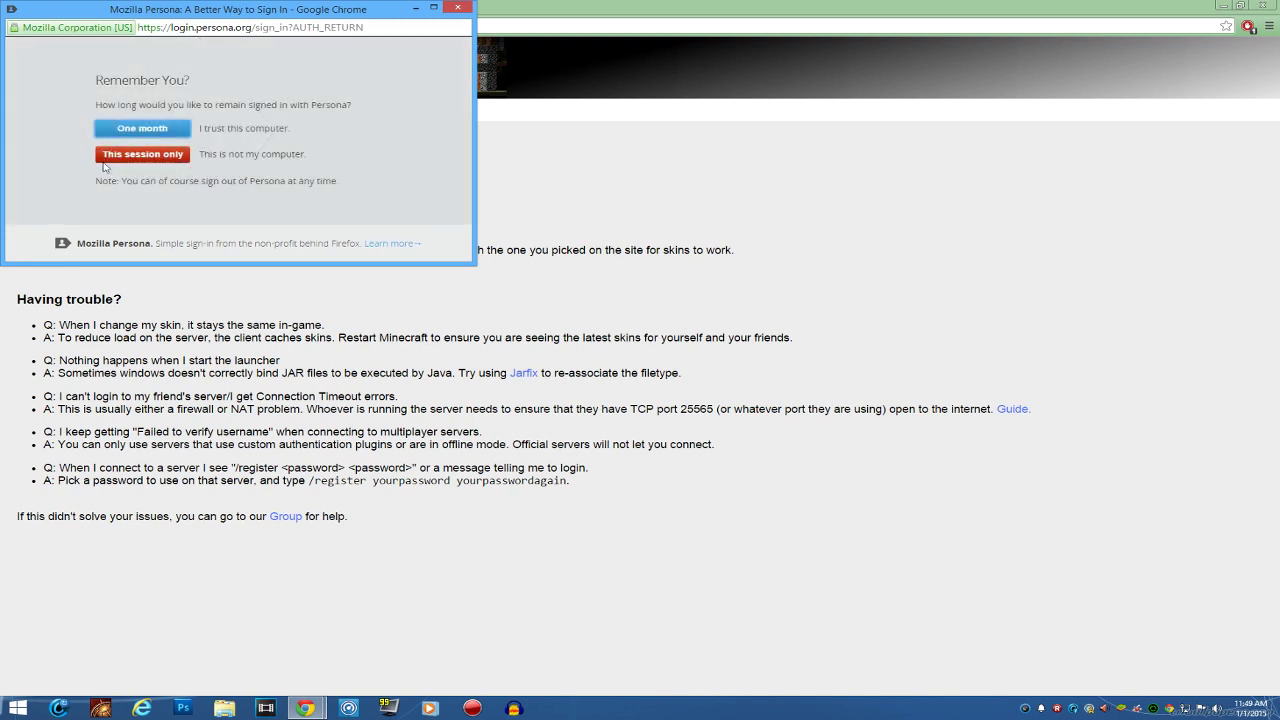
click(163, 131)
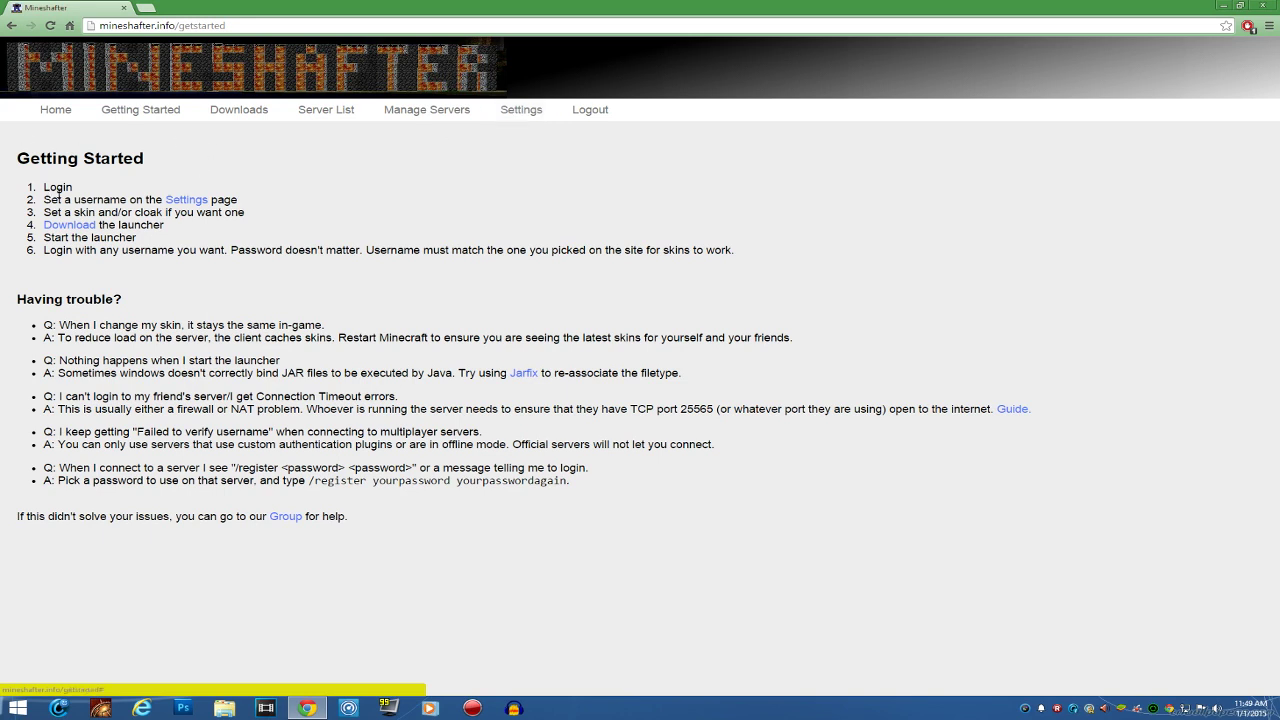
Open the Mineshafter settings and copy the minecraftskins.com address from the Skin url
click(185, 205)
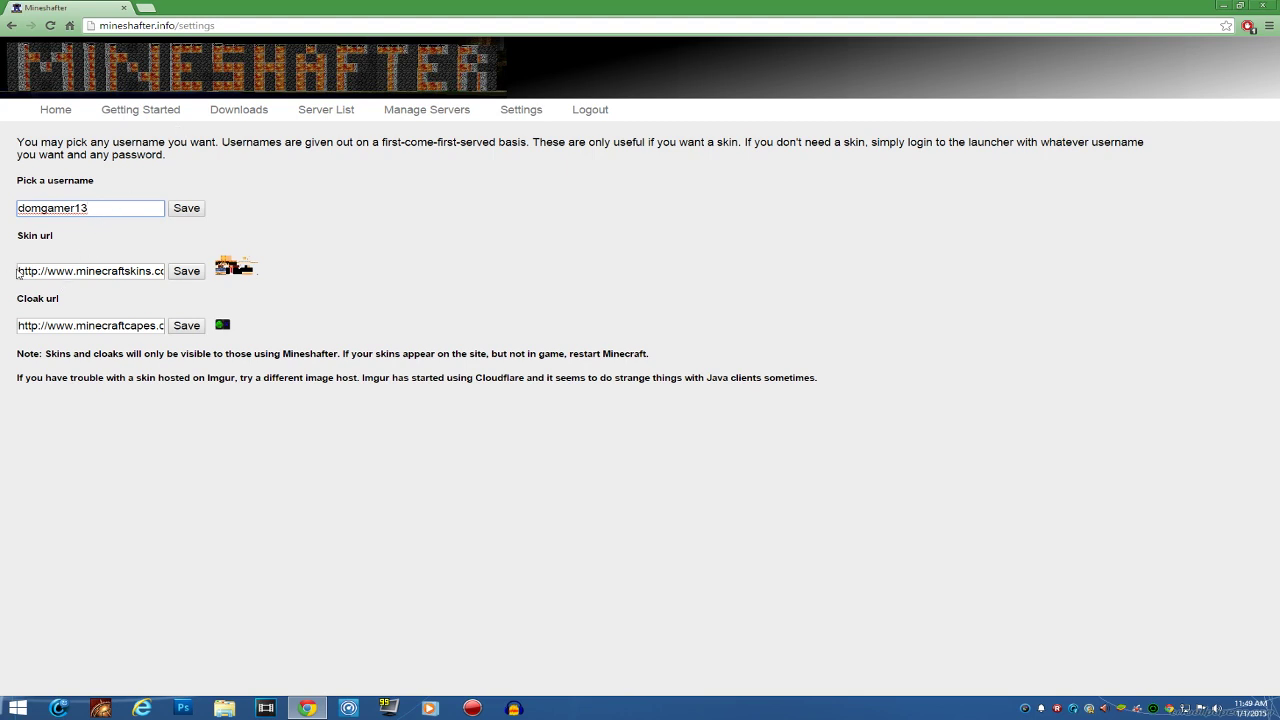
click(18, 271)
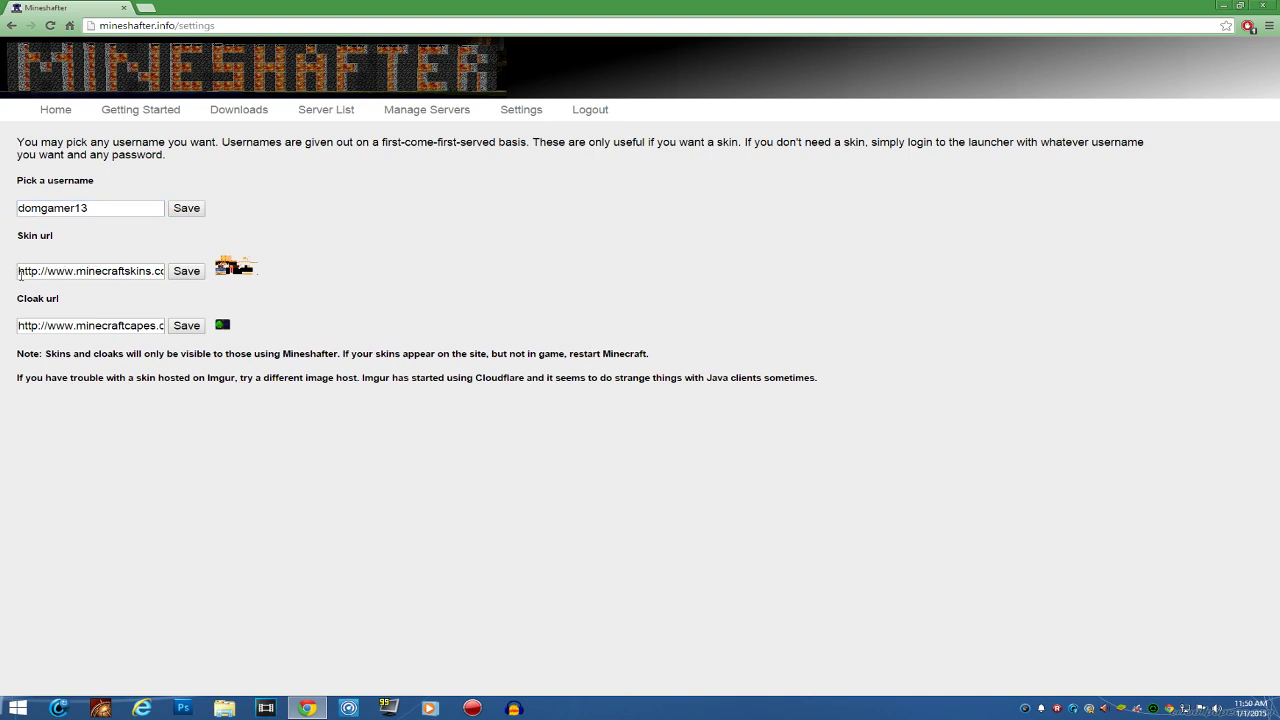
click(18, 271)
drag(18, 271, 110, 281)
click(110, 281)
drag(19, 271, 62, 277)
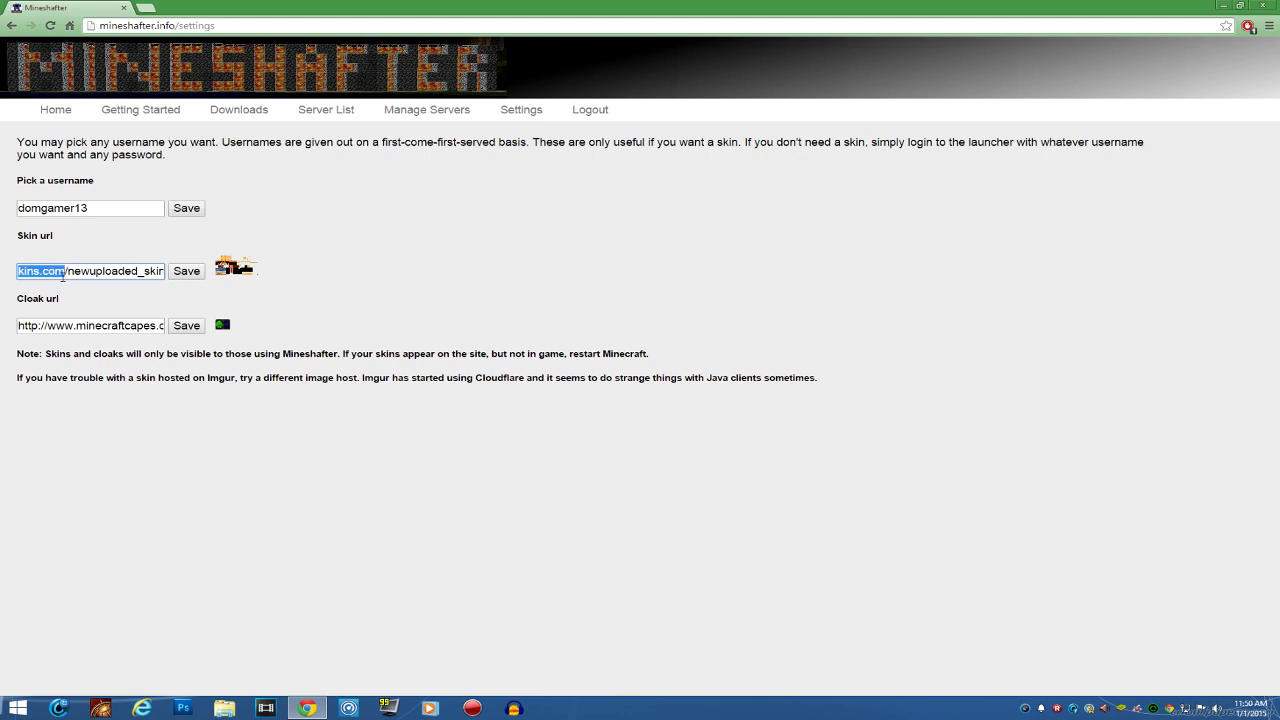
right_click(63, 277)
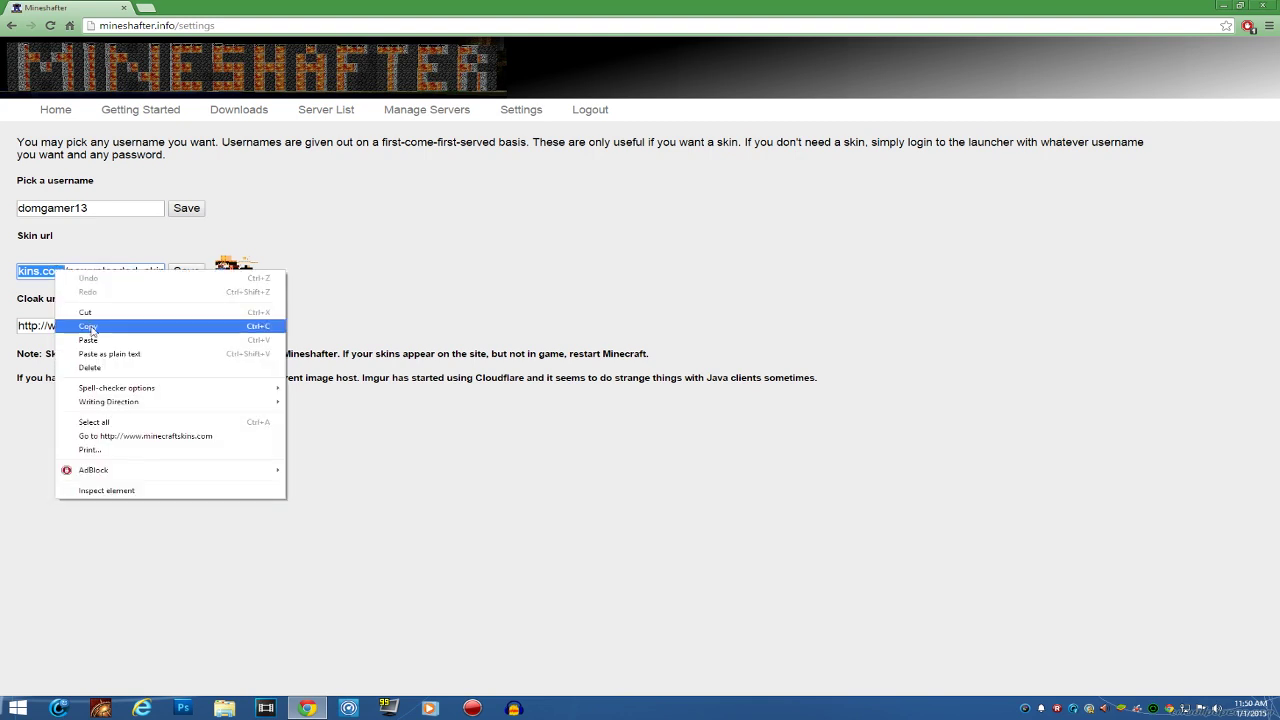
click(94, 331)
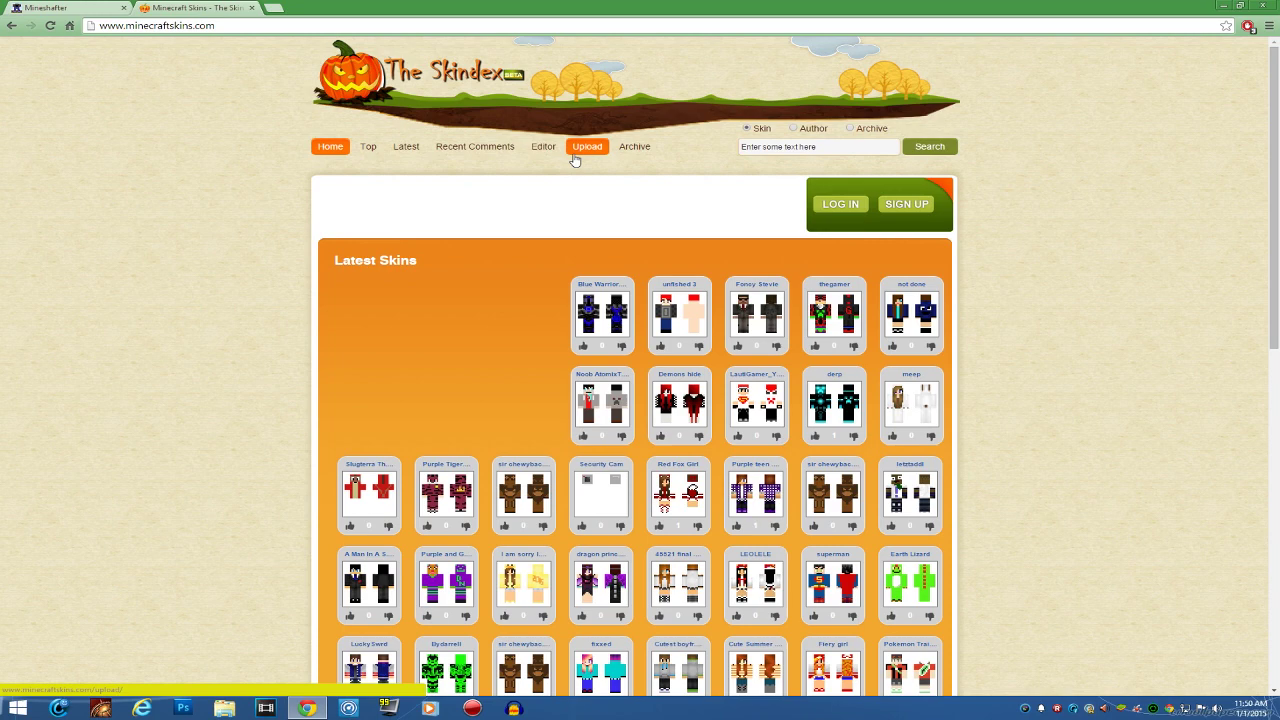
Browse the skins on The Skindex and open the "10 likes plz" skin from Daily Top Skins
scroll(575, 160, down, 4)
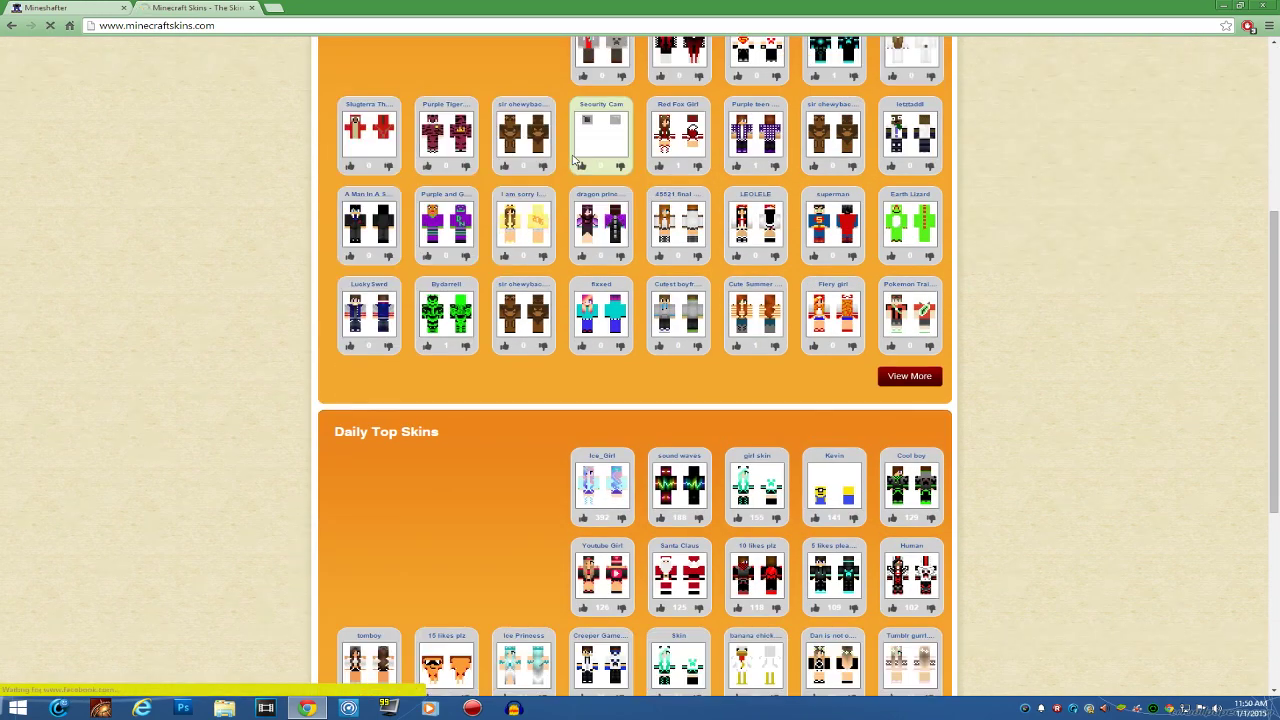
scroll(575, 160, down, 1)
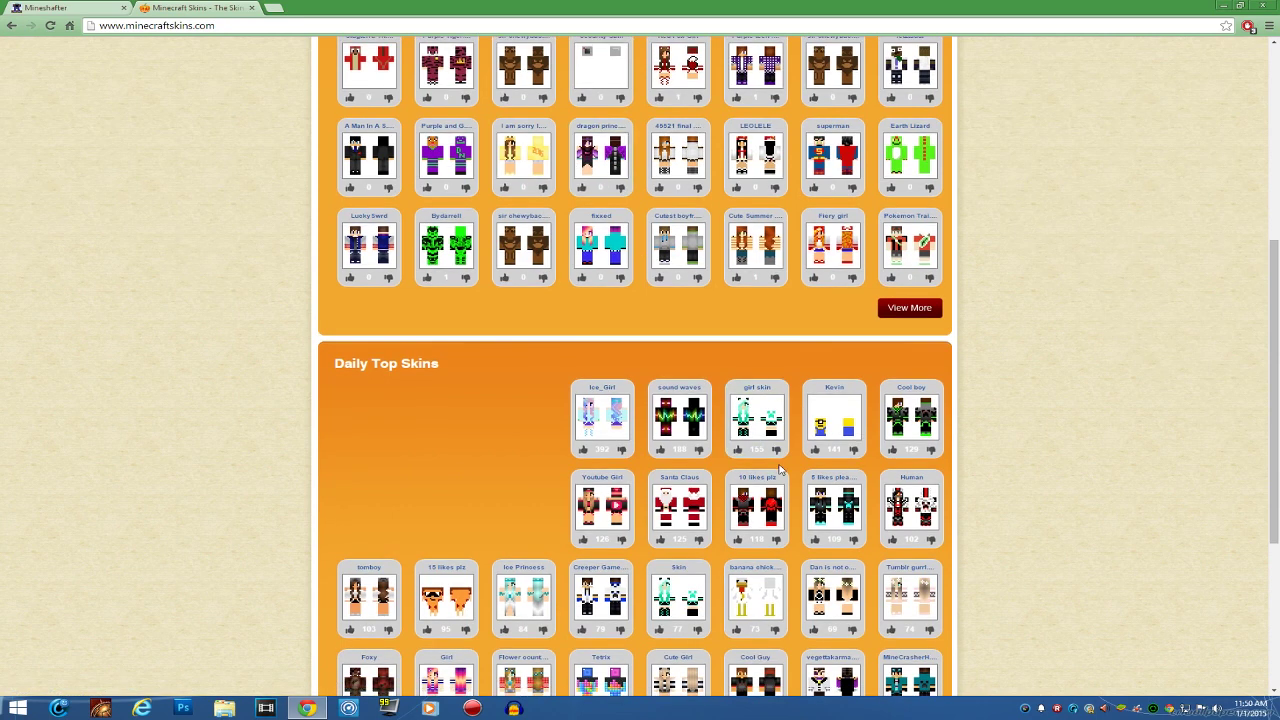
click(770, 506)
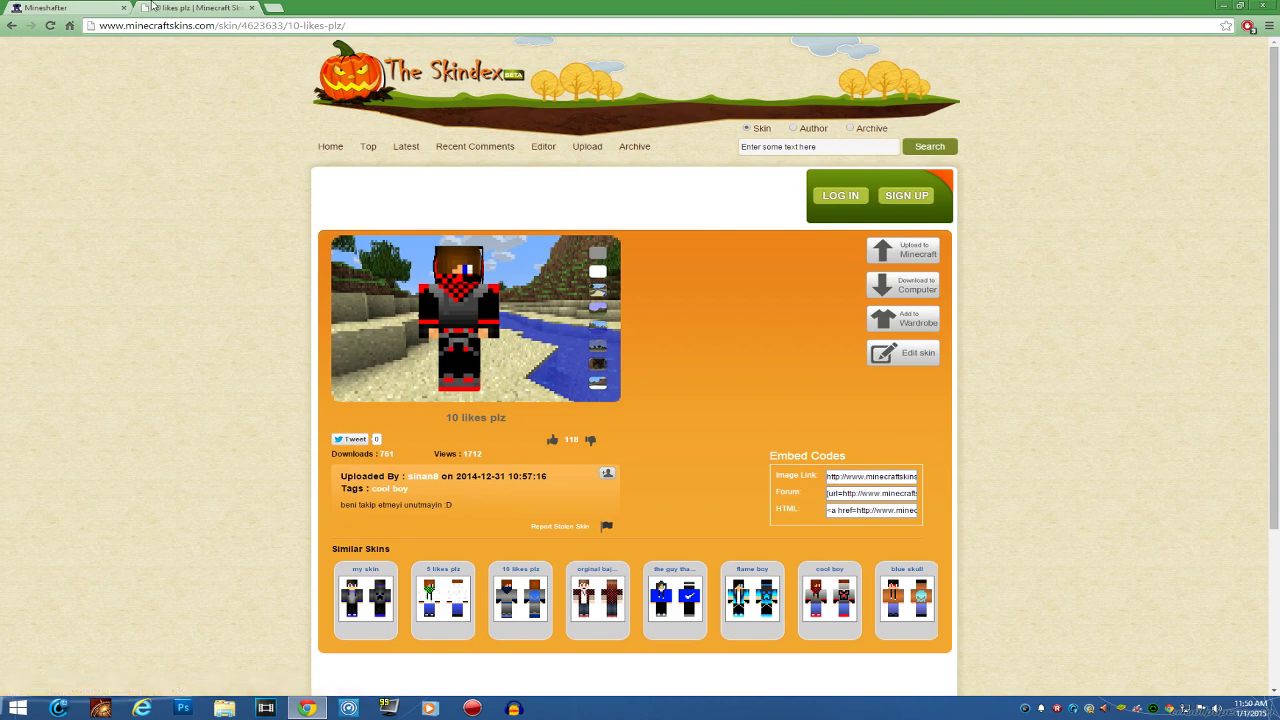
Close the Skindex skin page and save the Skin url in the Mineshafter settings
click(45, 7)
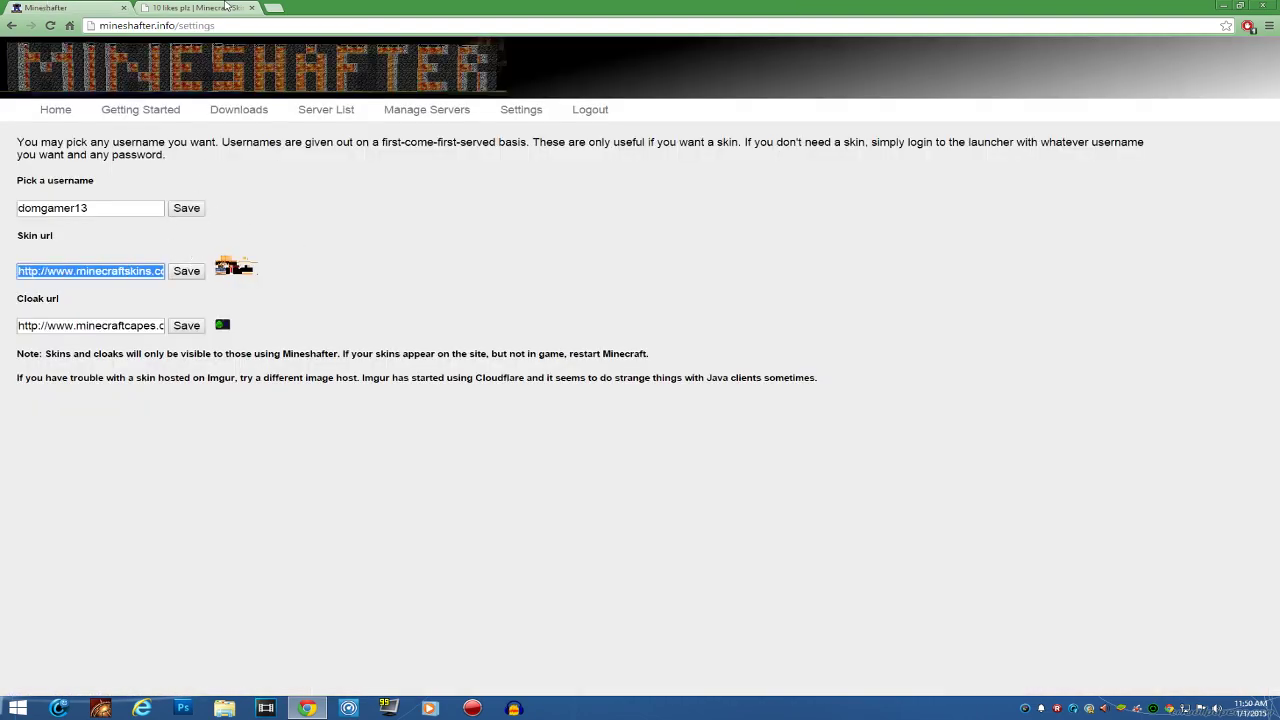
click(207, 5)
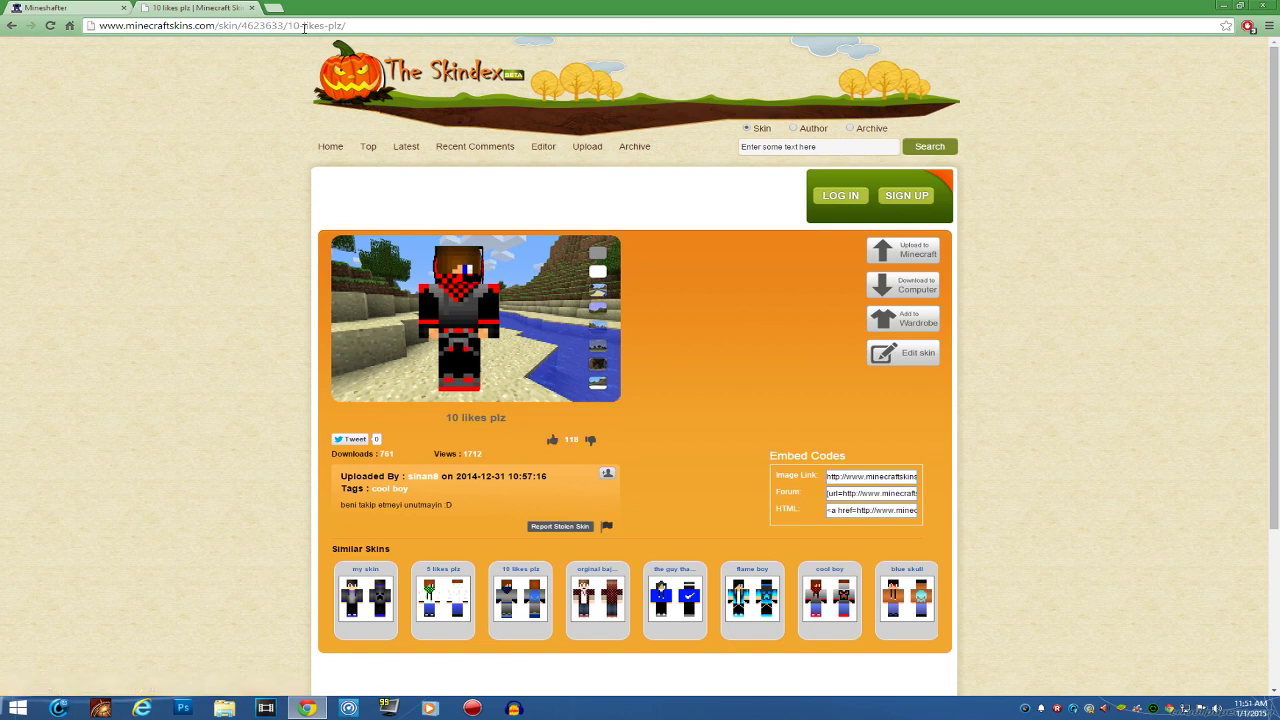
click(250, 8)
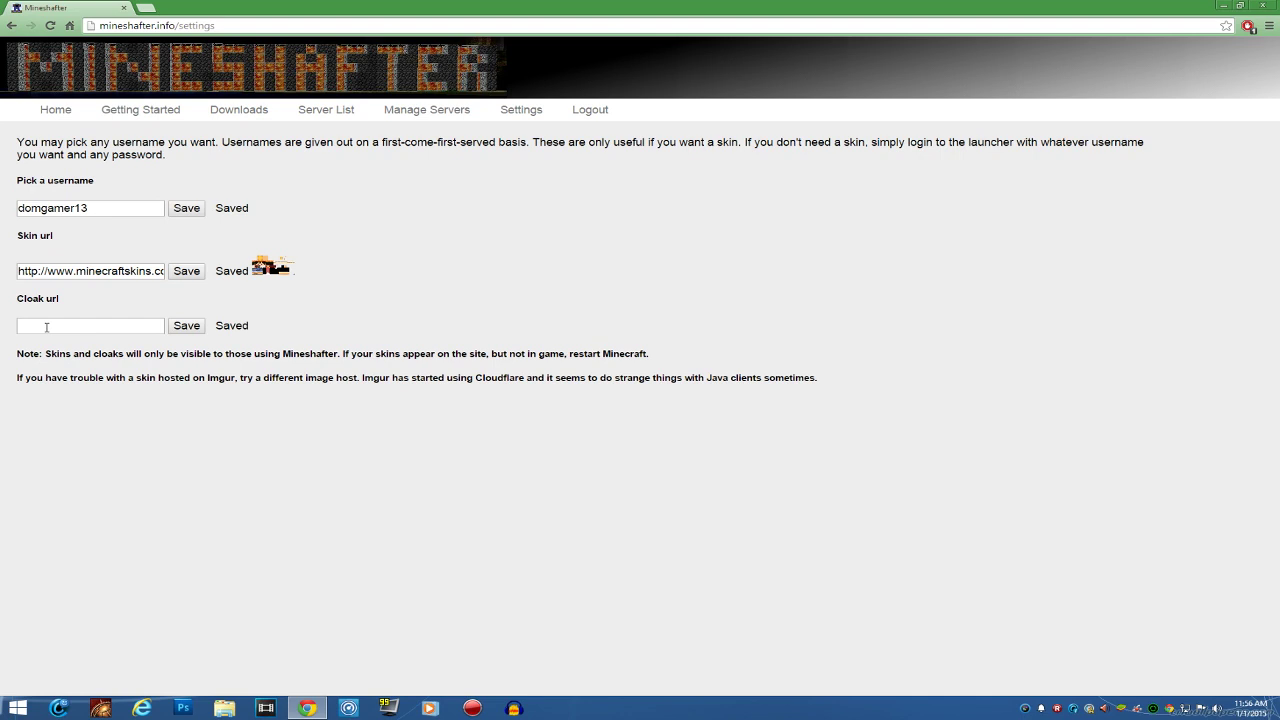
click(49, 328)
click(181, 271)
Download the Mineshafter Launcher from the site's Downloads page and keep the Mineshafter-launcher.jar file
click(233, 112)
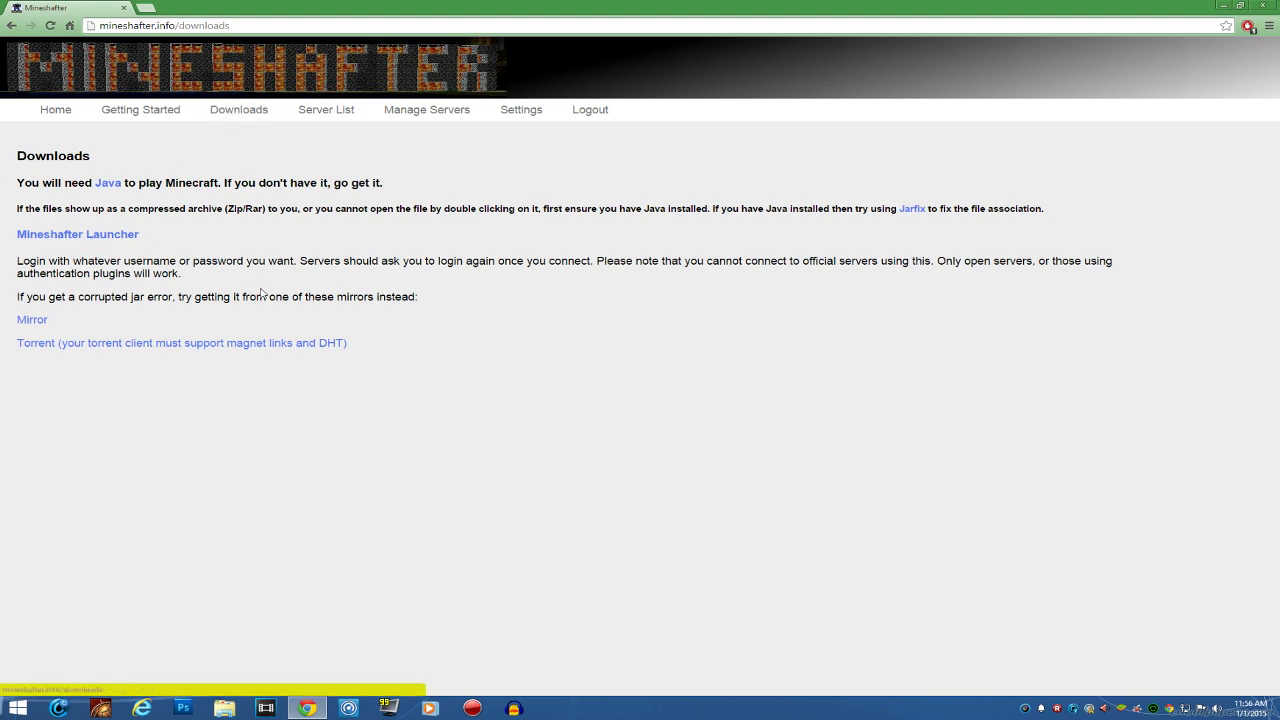
click(120, 240)
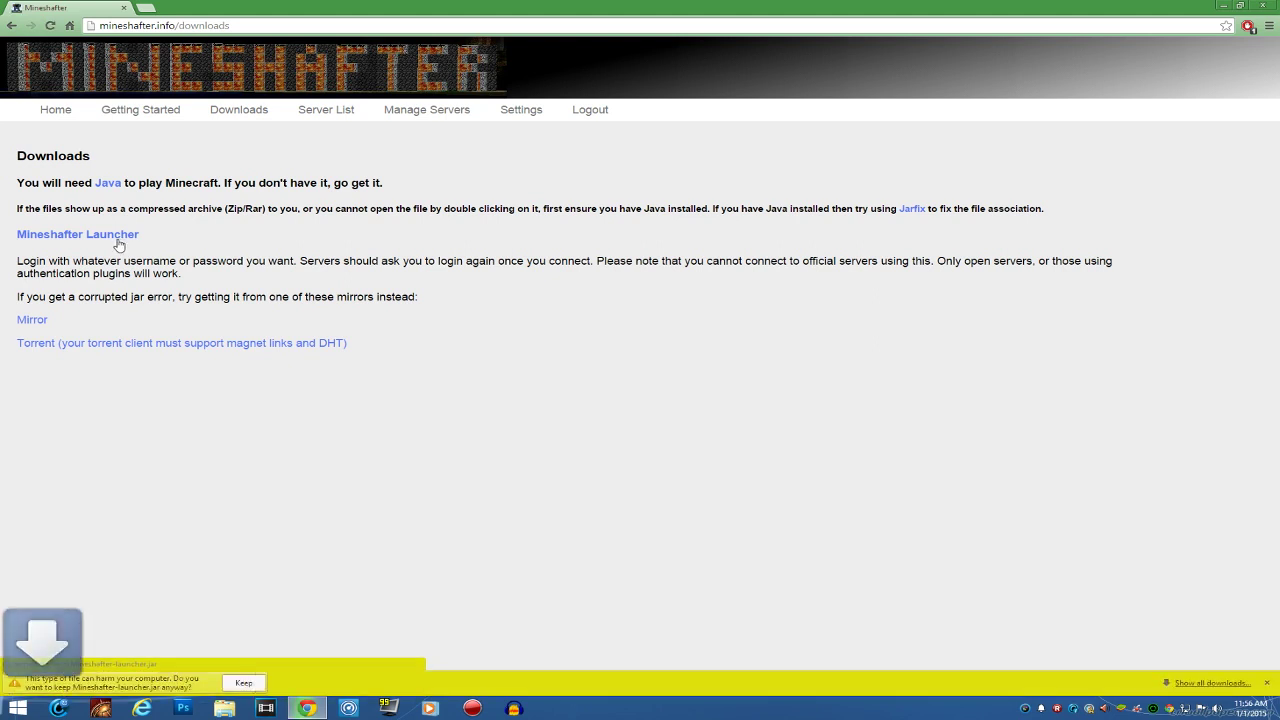
click(240, 685)
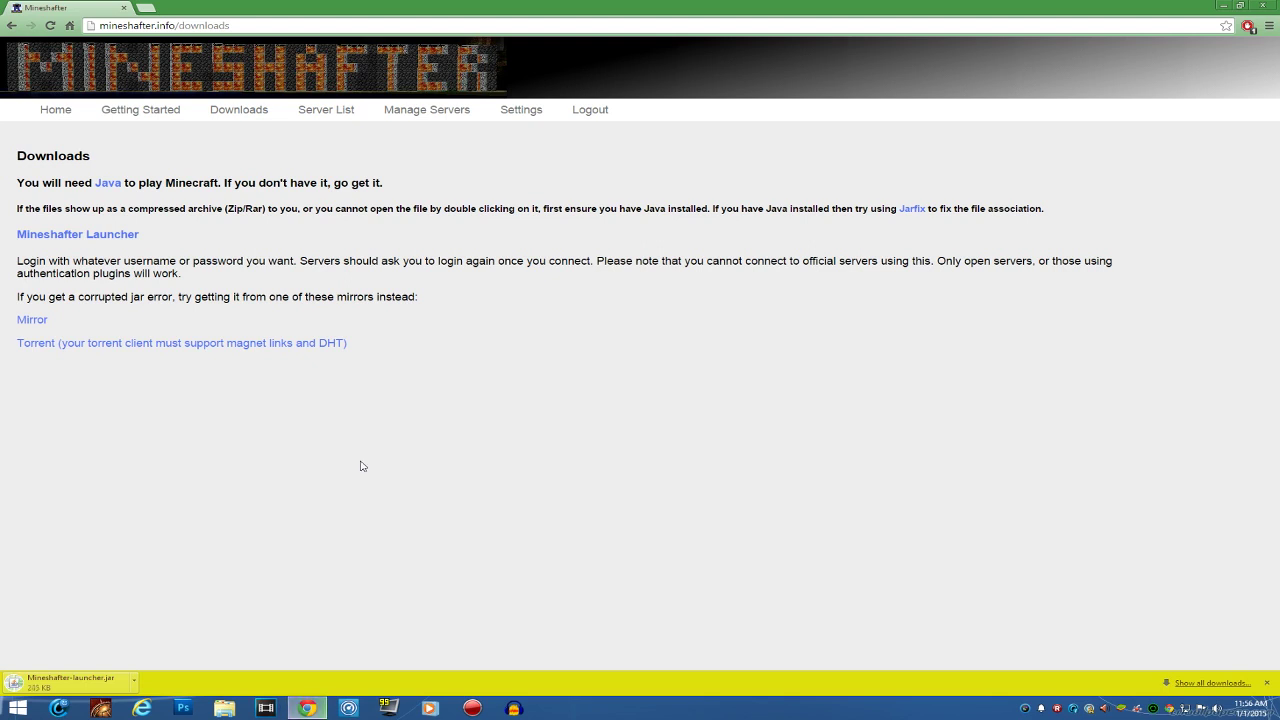
Minimize the browser and start the Mineshafter launcher from the desktop
click(1222, 5)
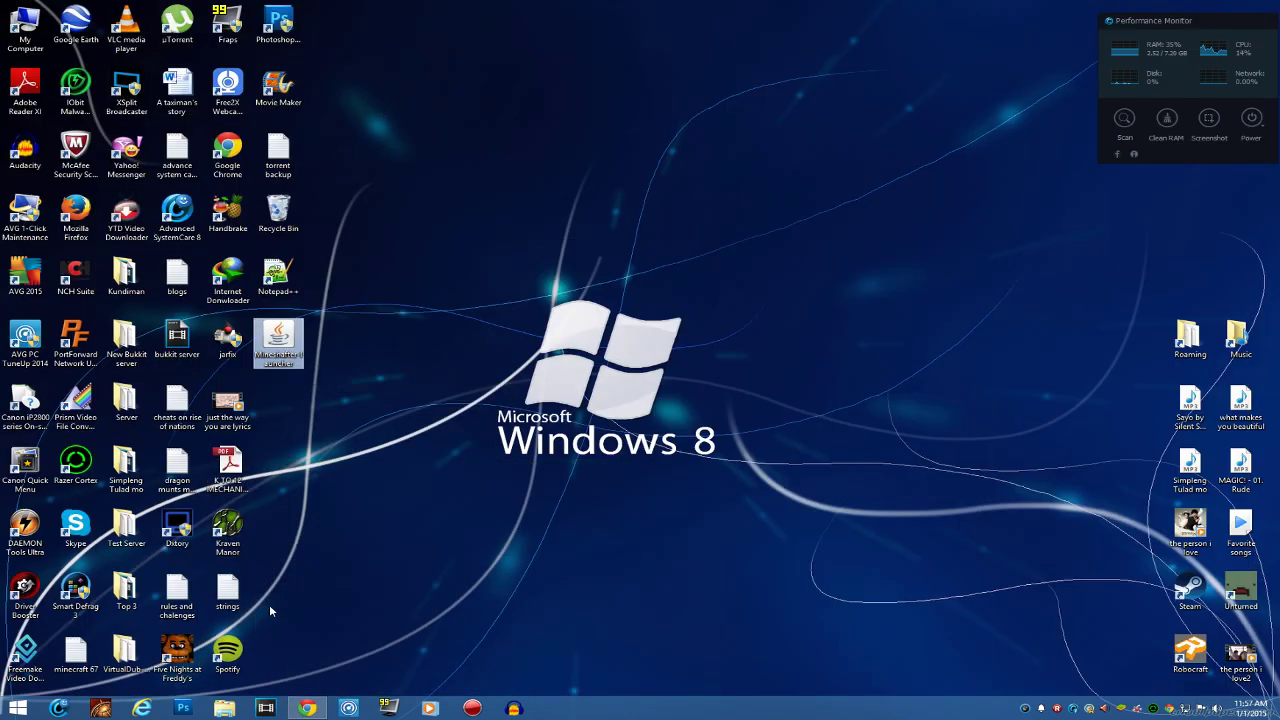
click(307, 708)
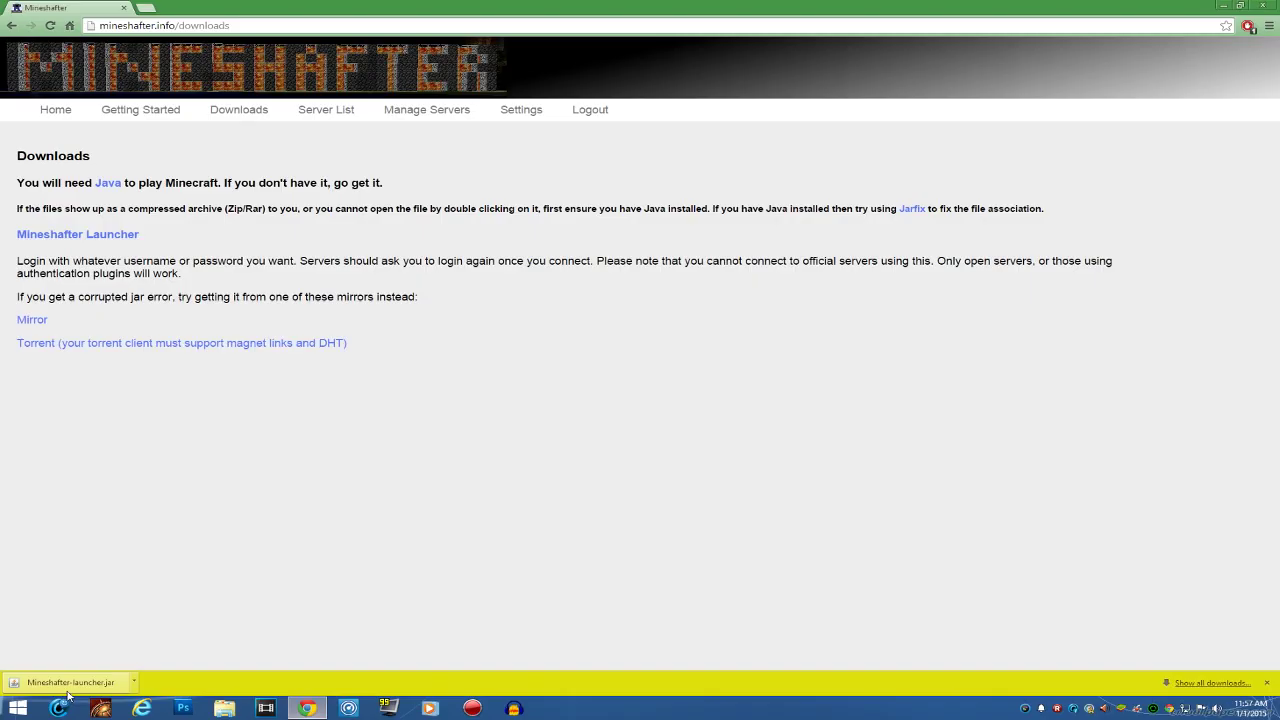
click(307, 708)
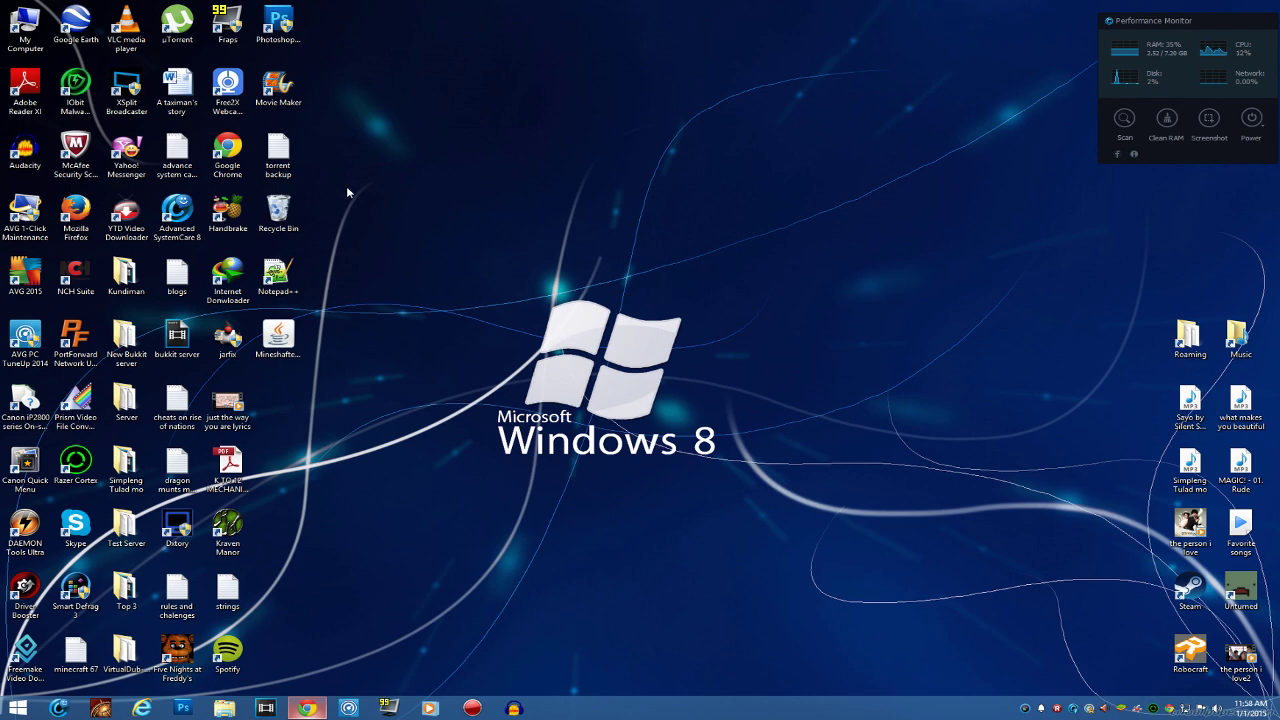
click(299, 345)
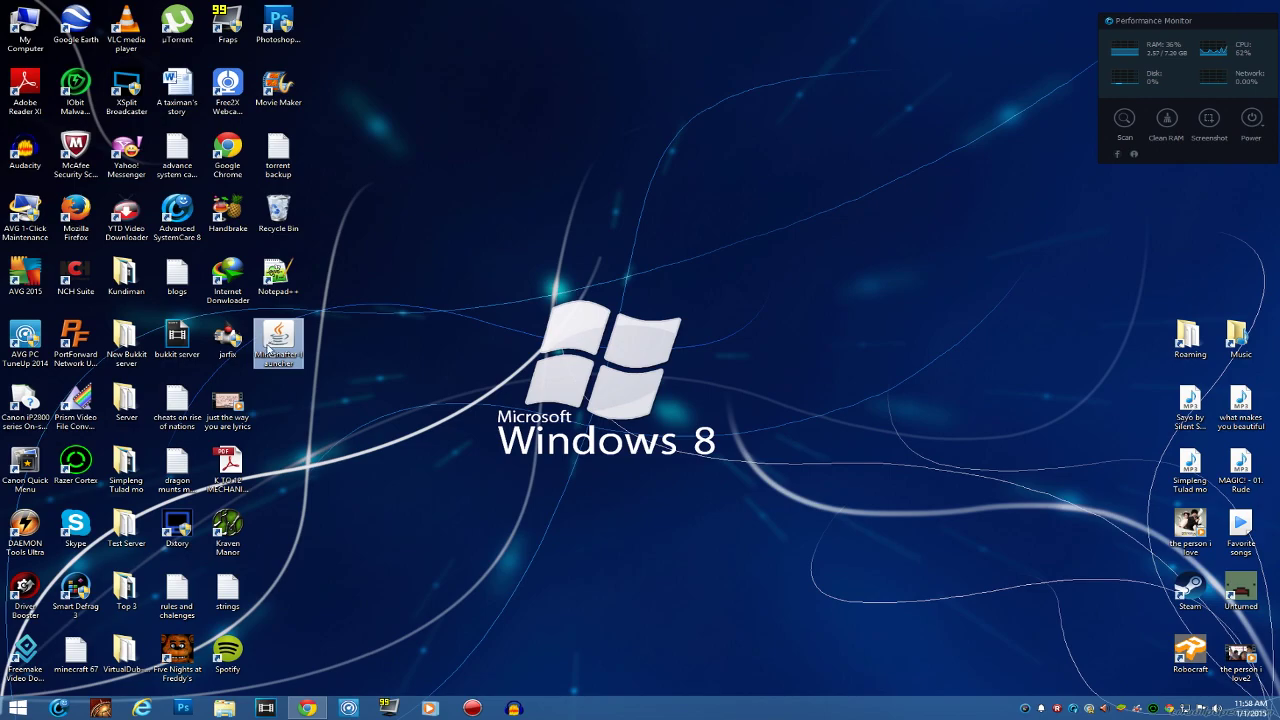
click(307, 708)
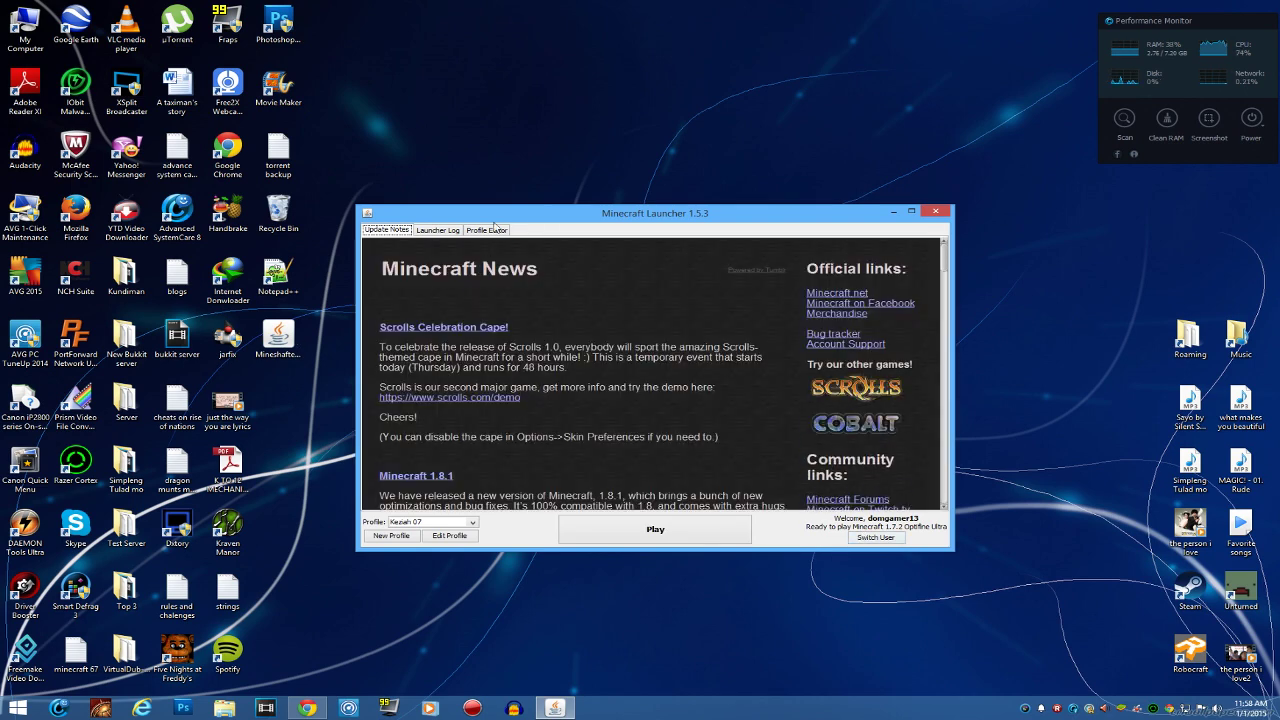
Go to the launcher's user login screen and continue with the preselected existing user
click(875, 537)
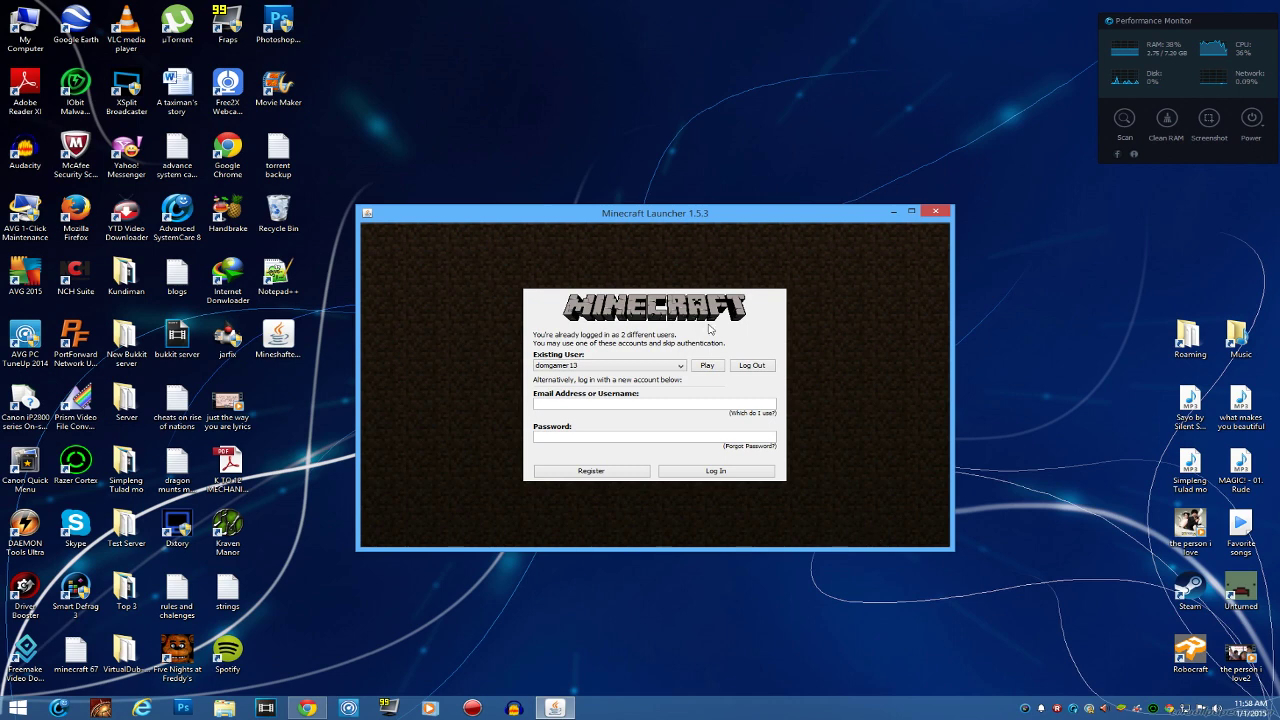
click(586, 402)
click(709, 366)
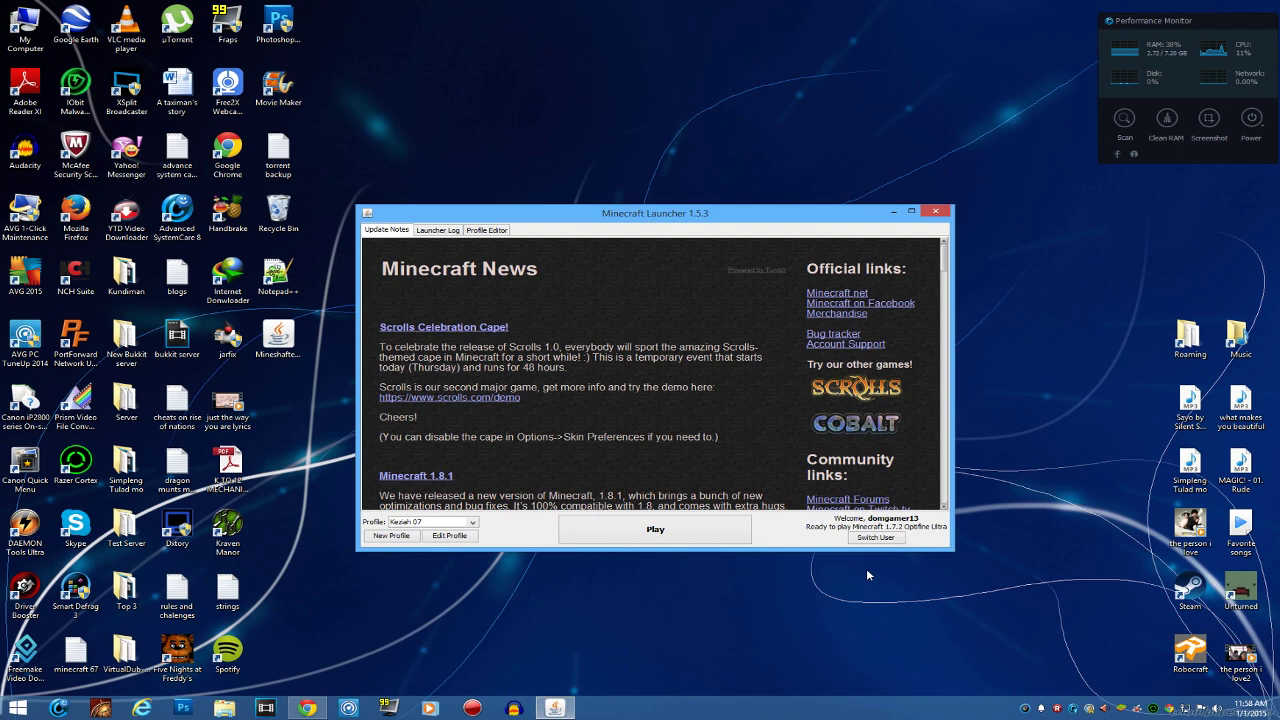
Launch Minecraft 1.7.2 from the launcher, view the multiplayer server list and return to the main menu
click(700, 534)
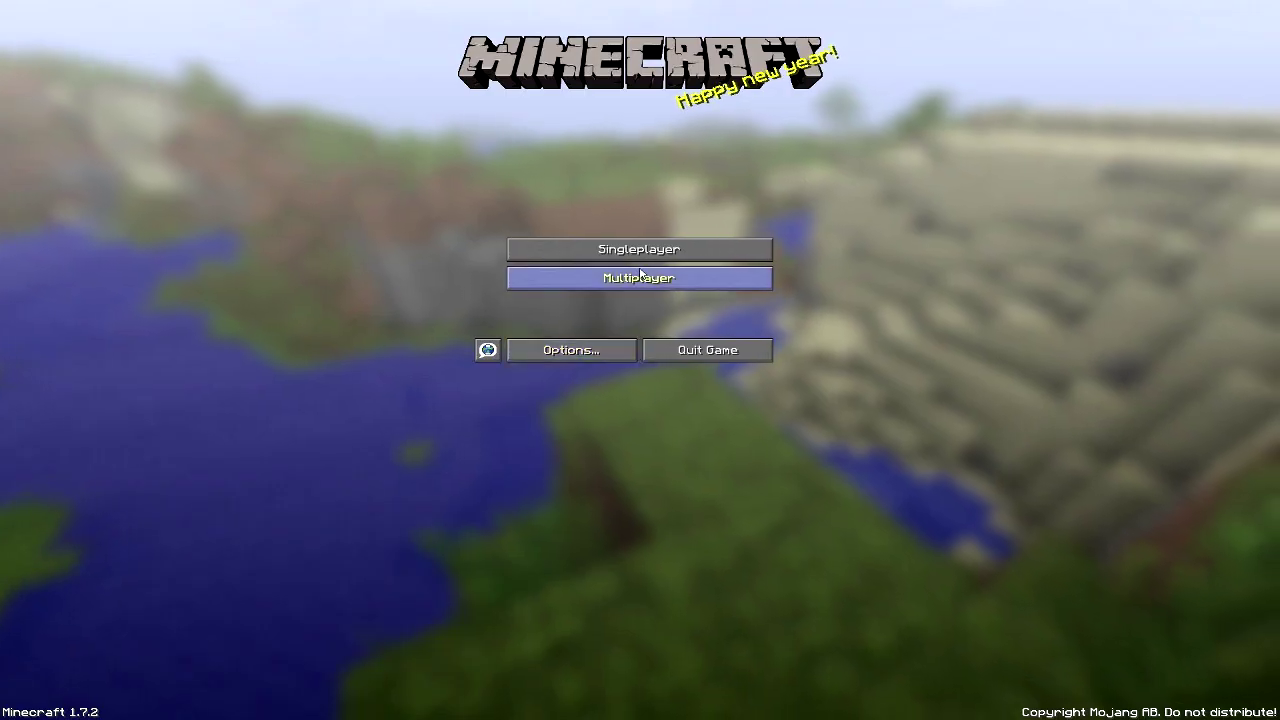
click(647, 280)
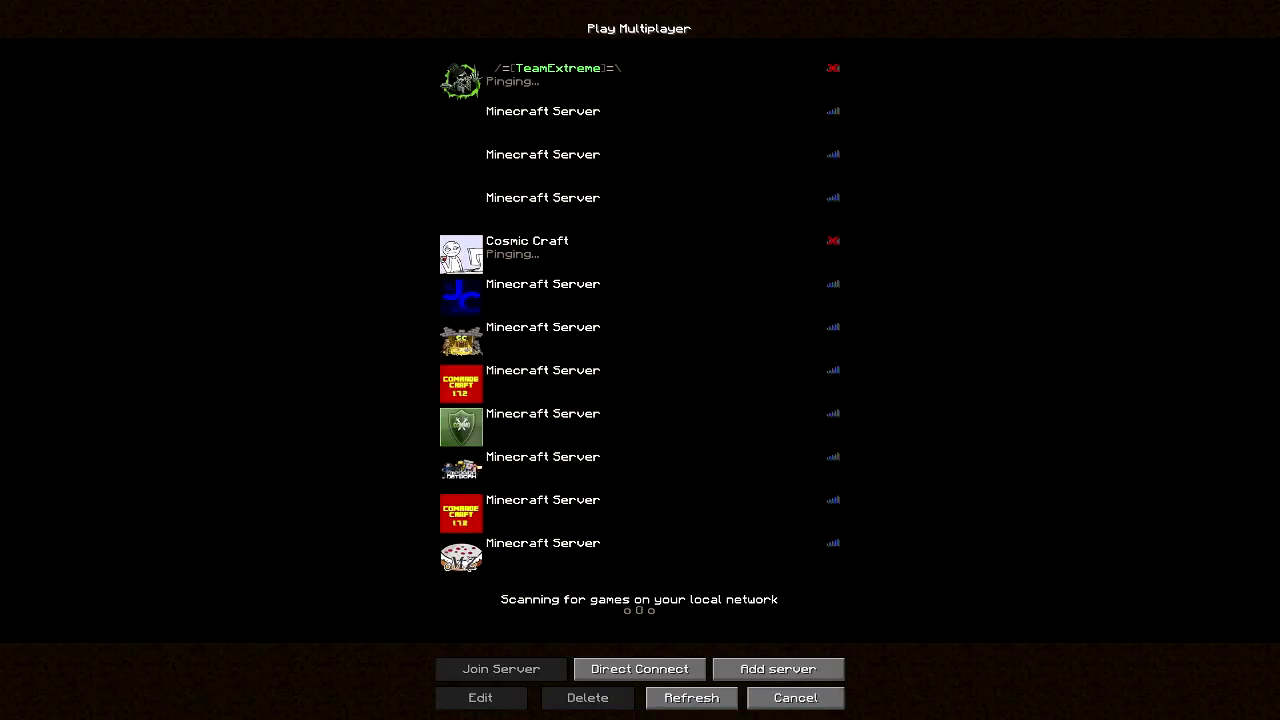
click(800, 700)
Load the singleplayer world "Holy Castle Map" and walk forward along the castle's stone walkway
click(682, 250)
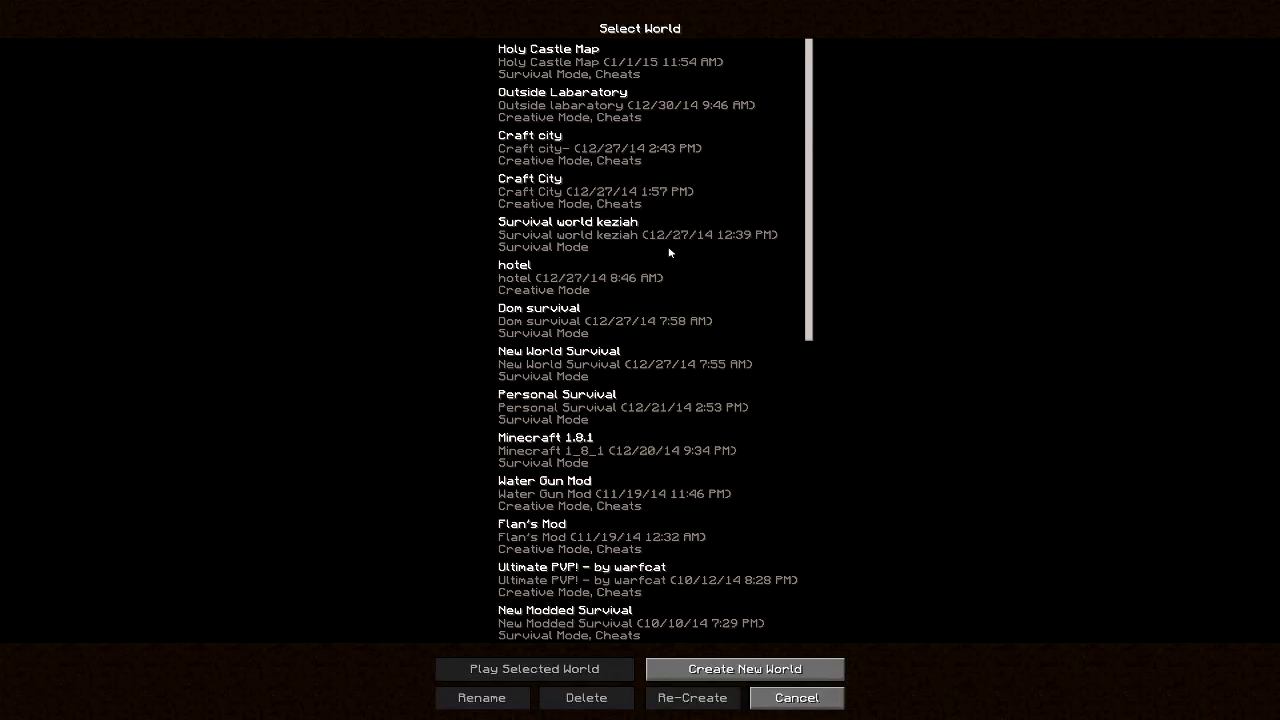
click(588, 72)
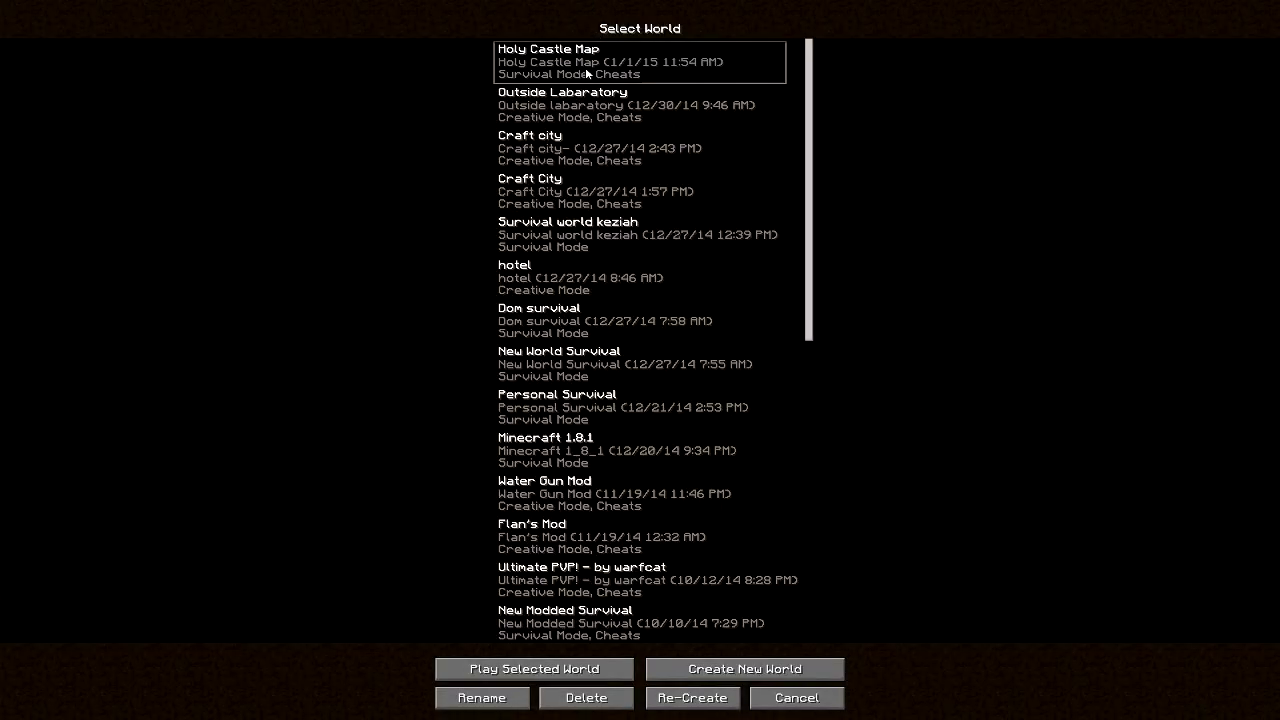
click(576, 672)
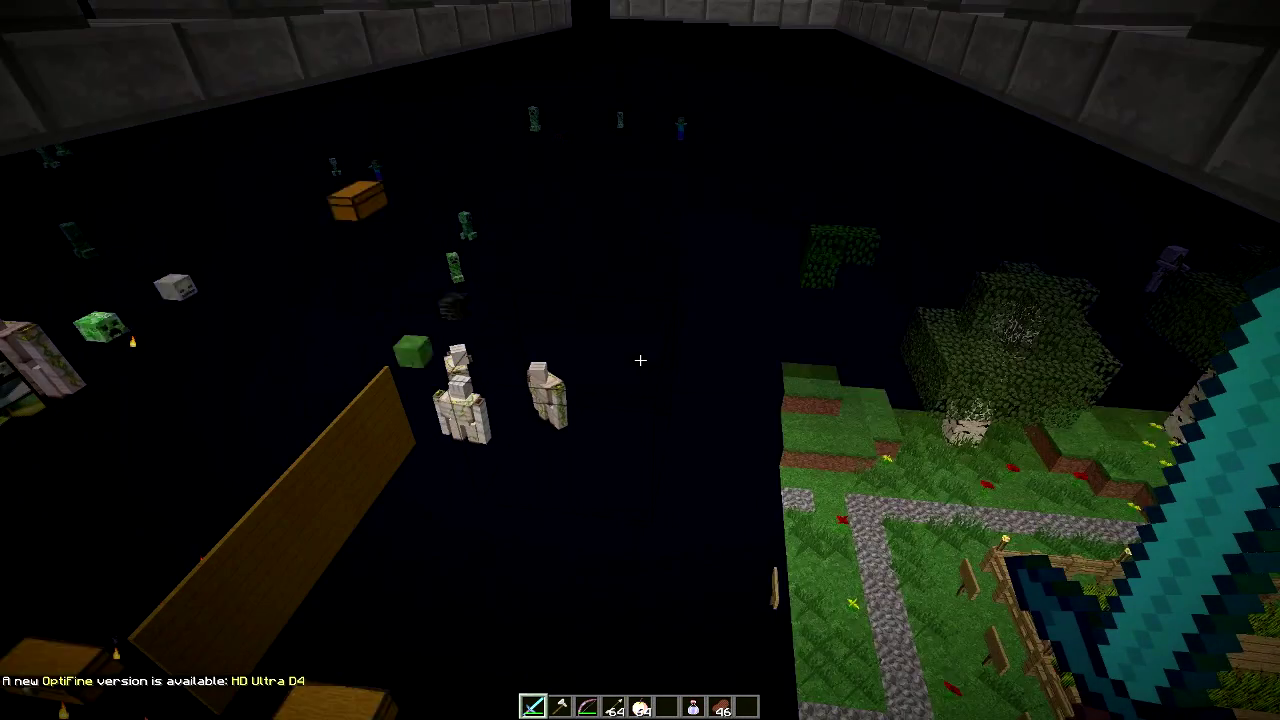
key(w)
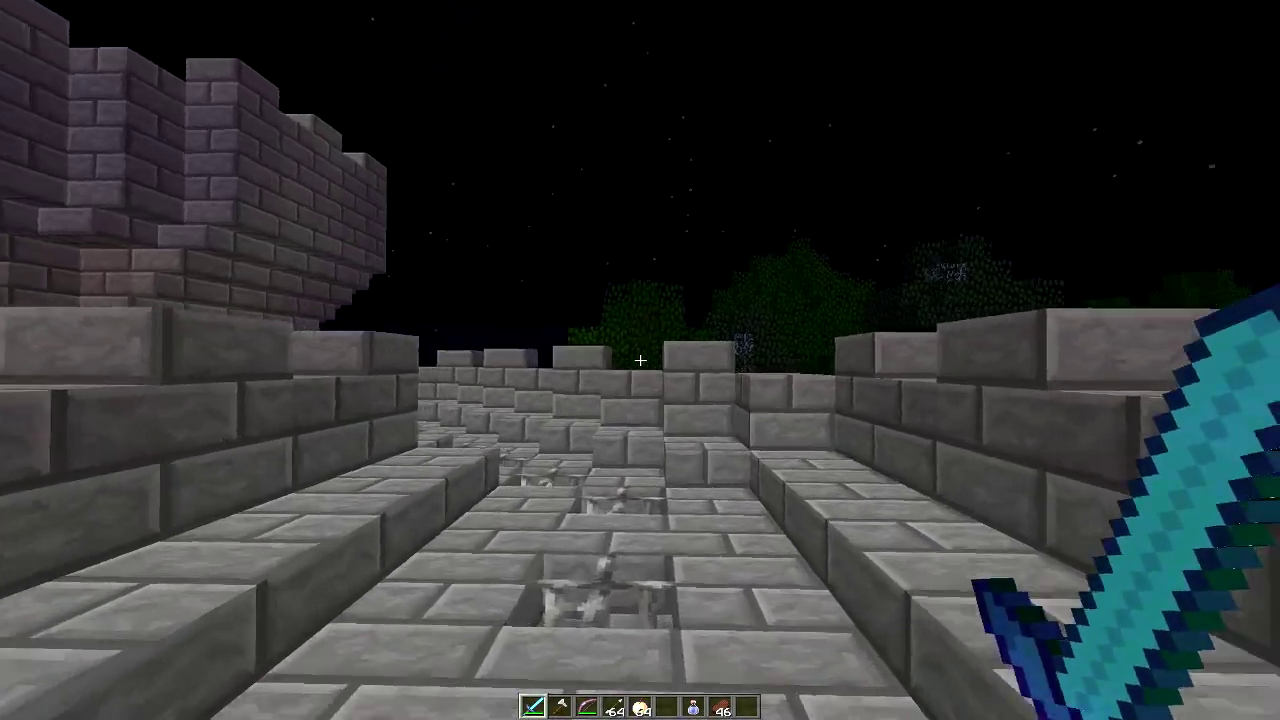
key(w)
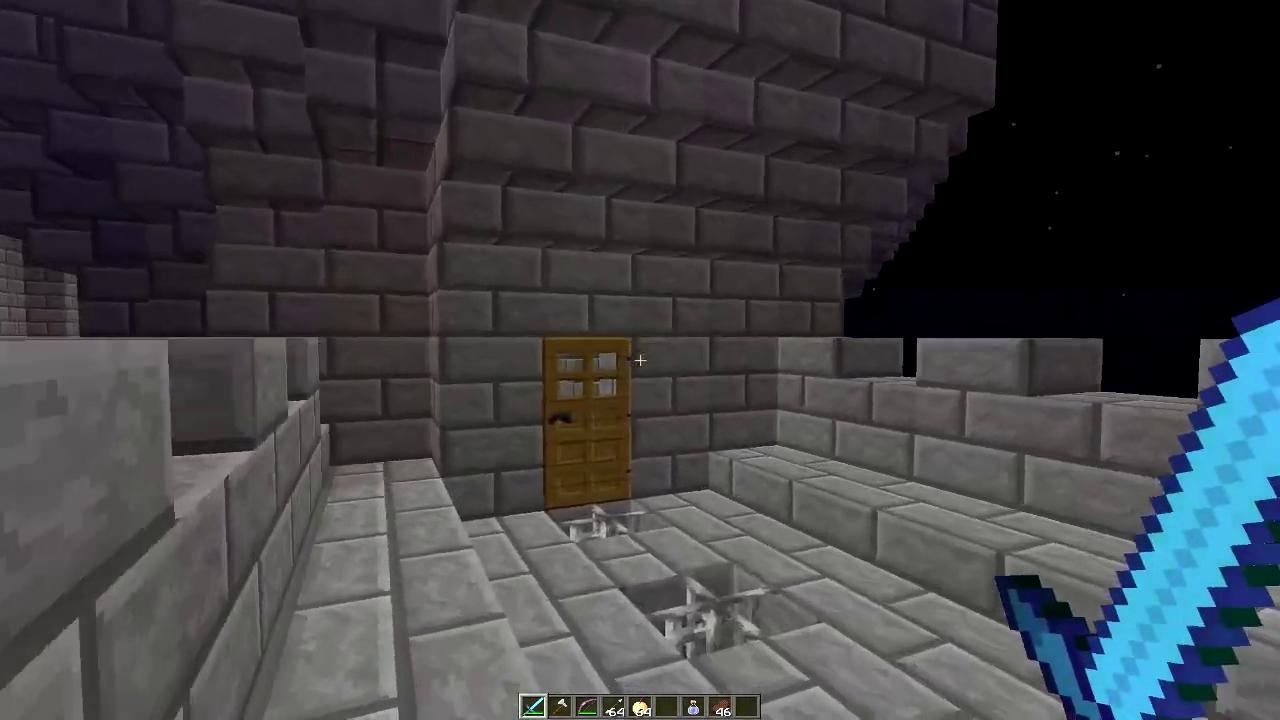
Turn away from the wooden door and walk along the castle's battlements to the tower with the iron door
key(w)
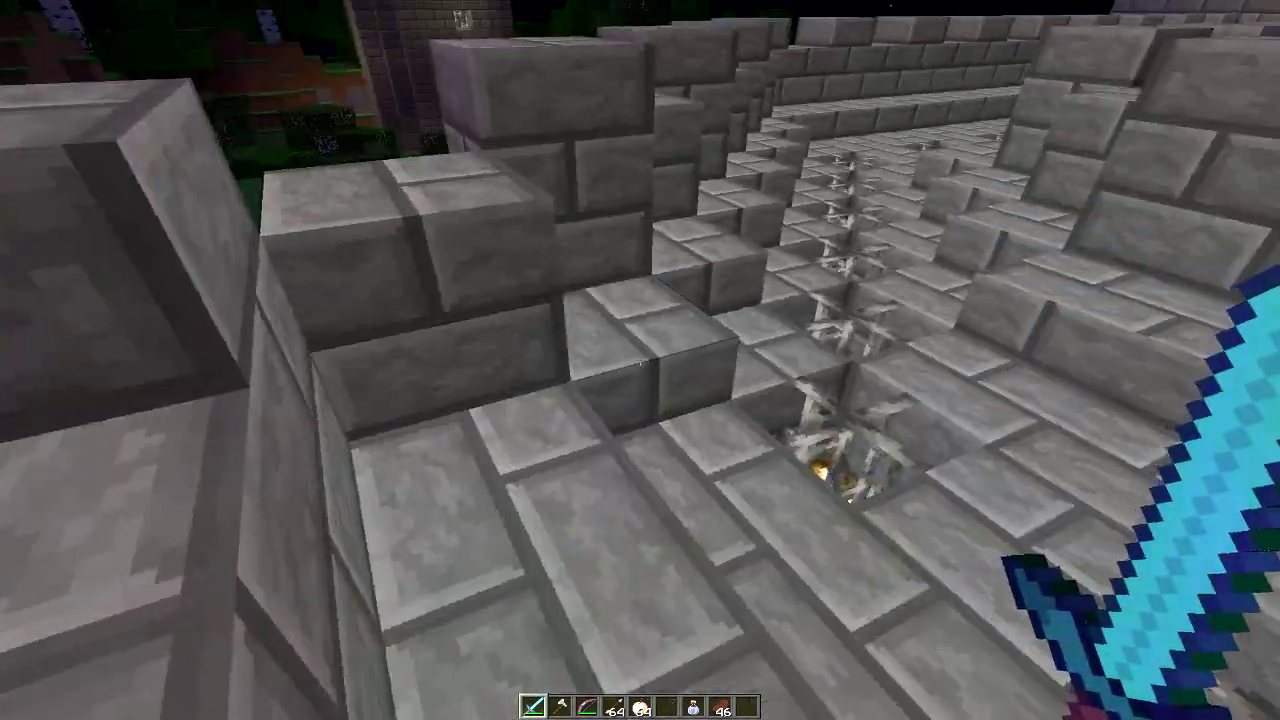
key(w)
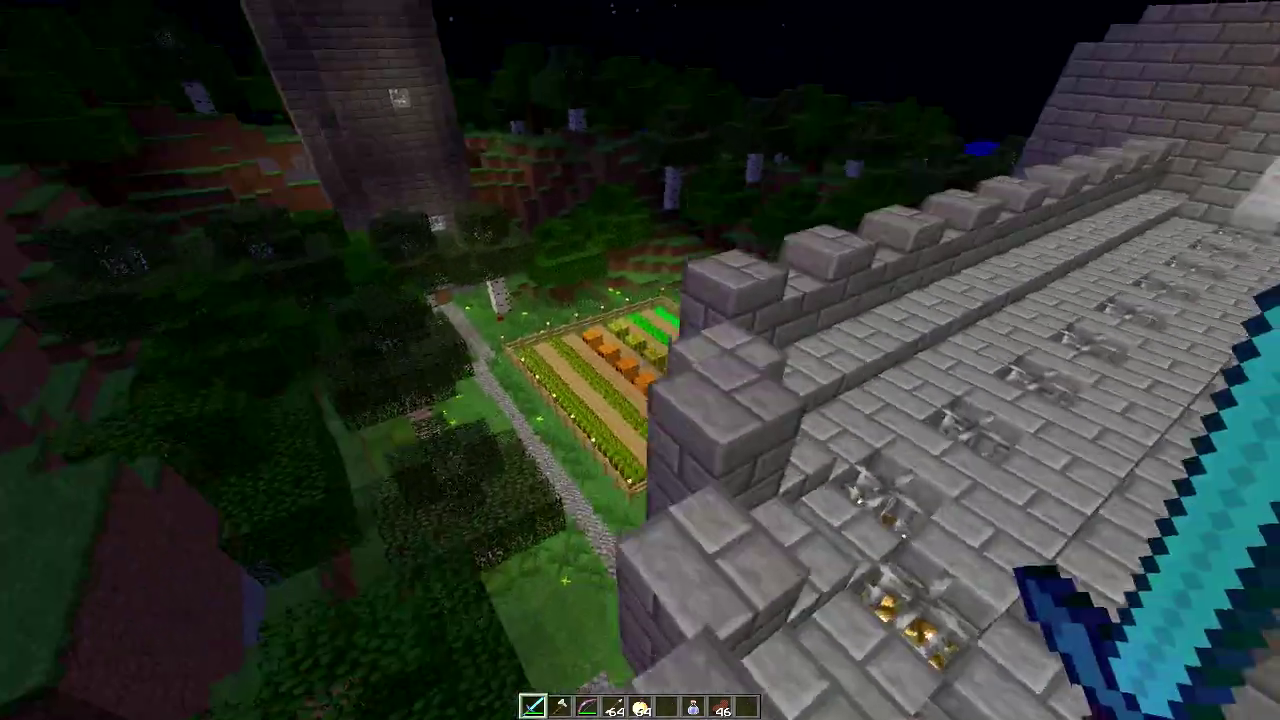
key(w)
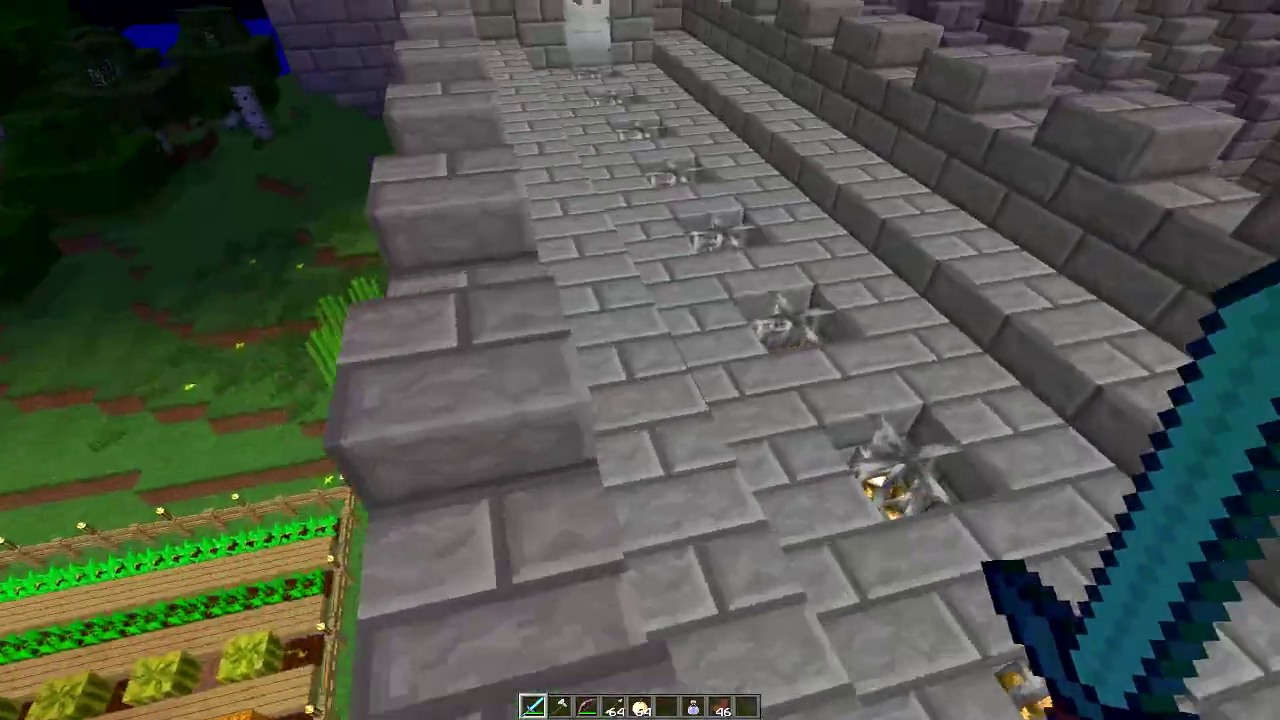
key(w)
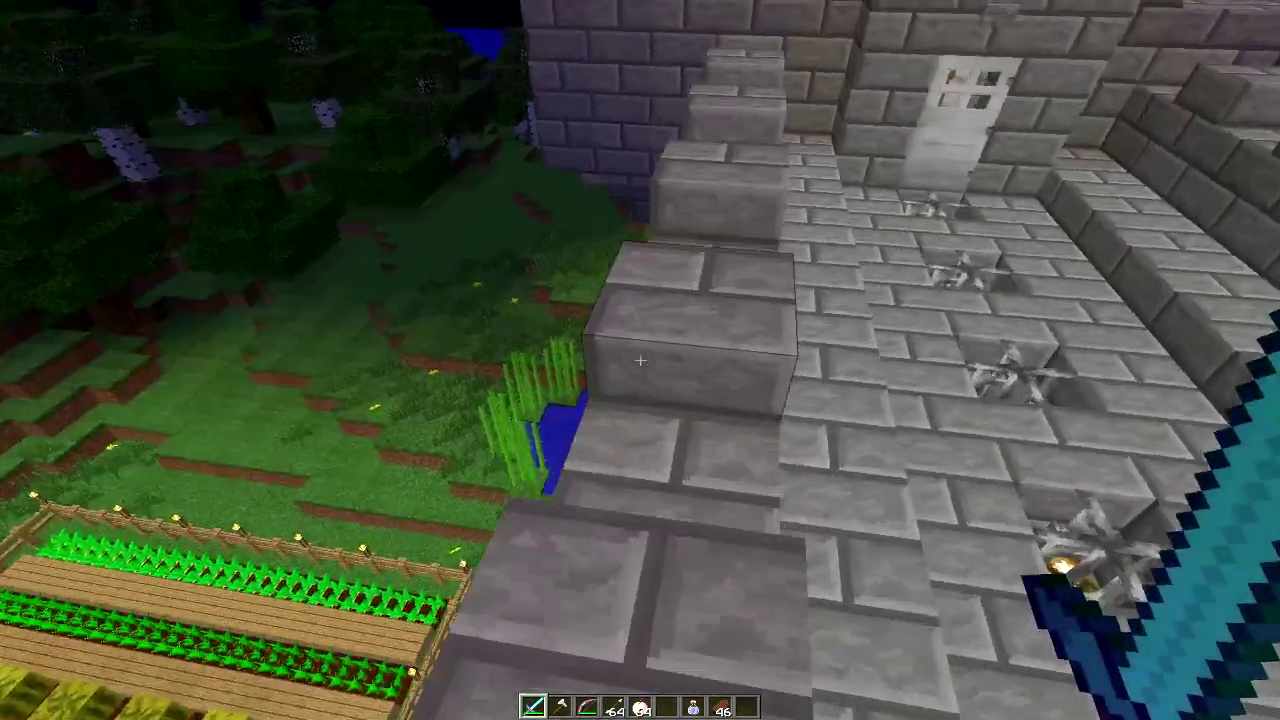
key(w)
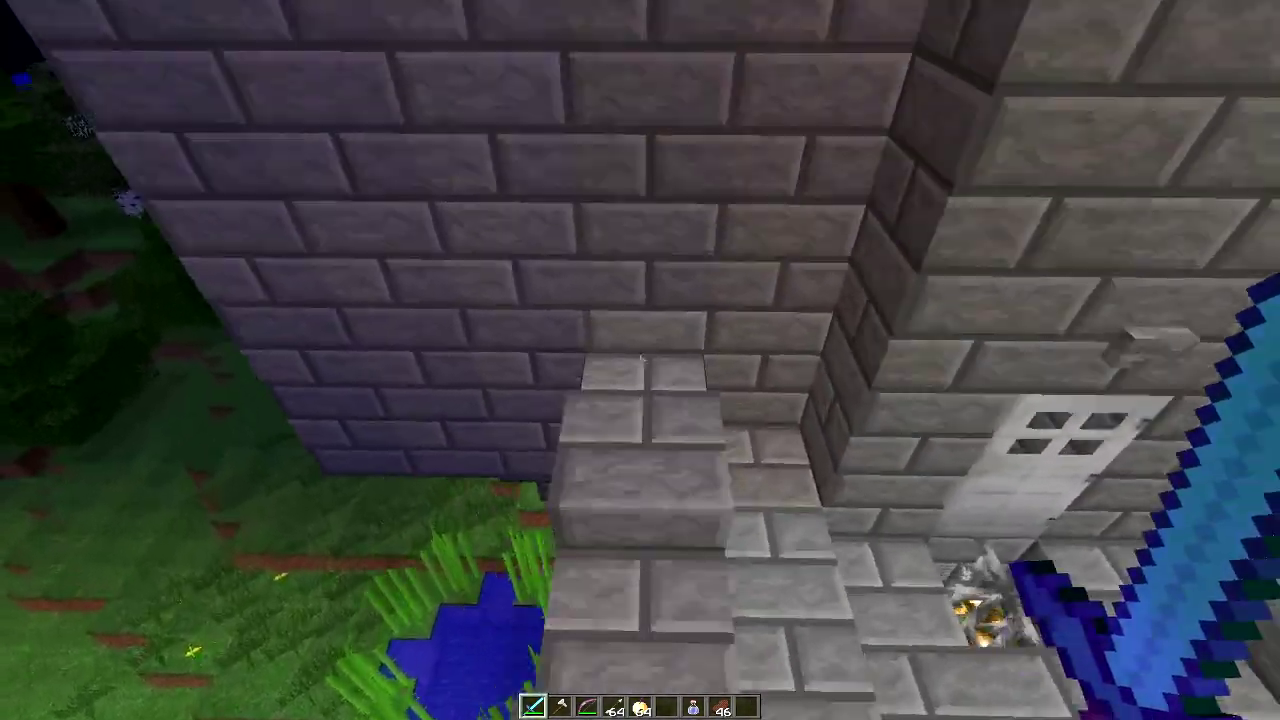
Turn around and walk back along the battlements to the outer edge beside the tower with the wooden door
key(w)
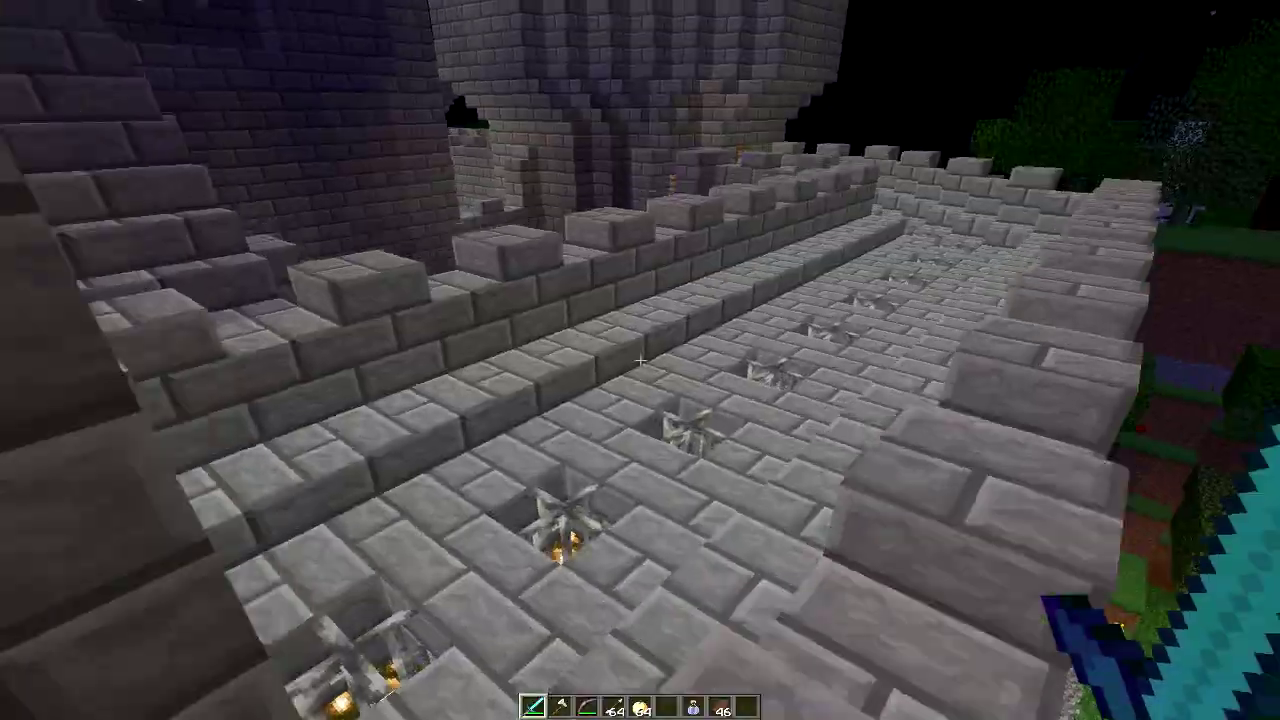
key(w)
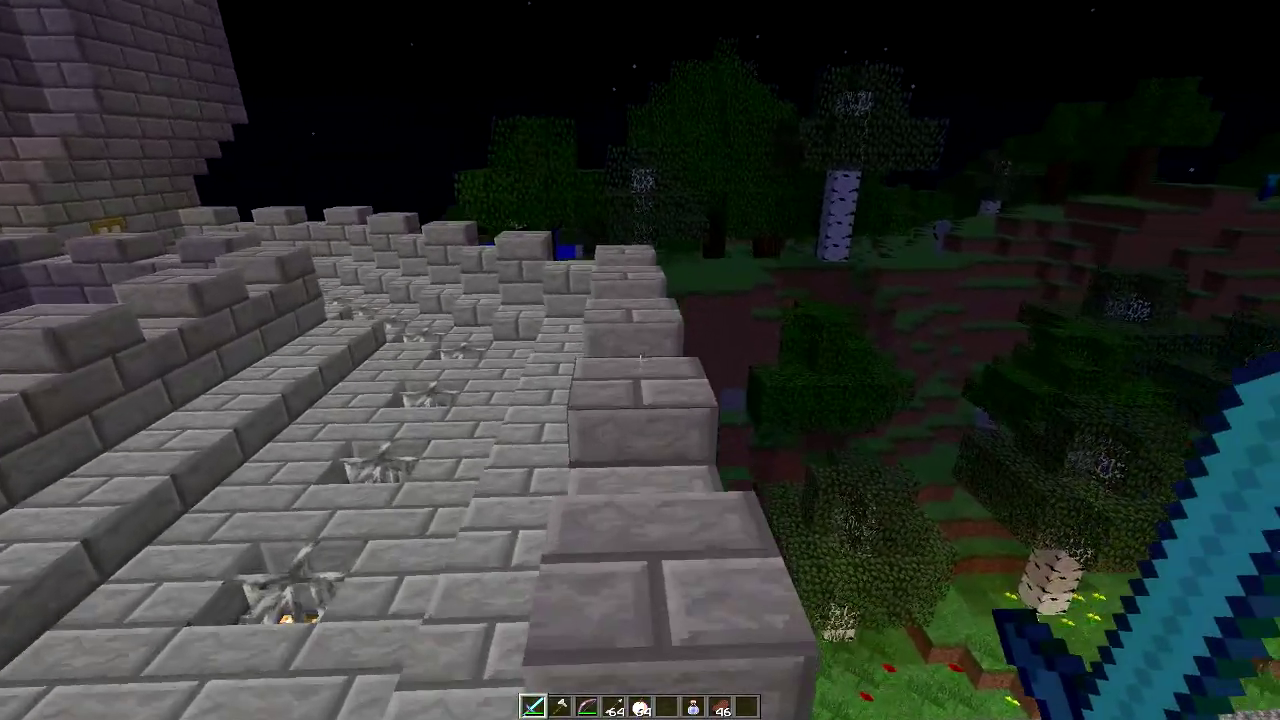
key(w)
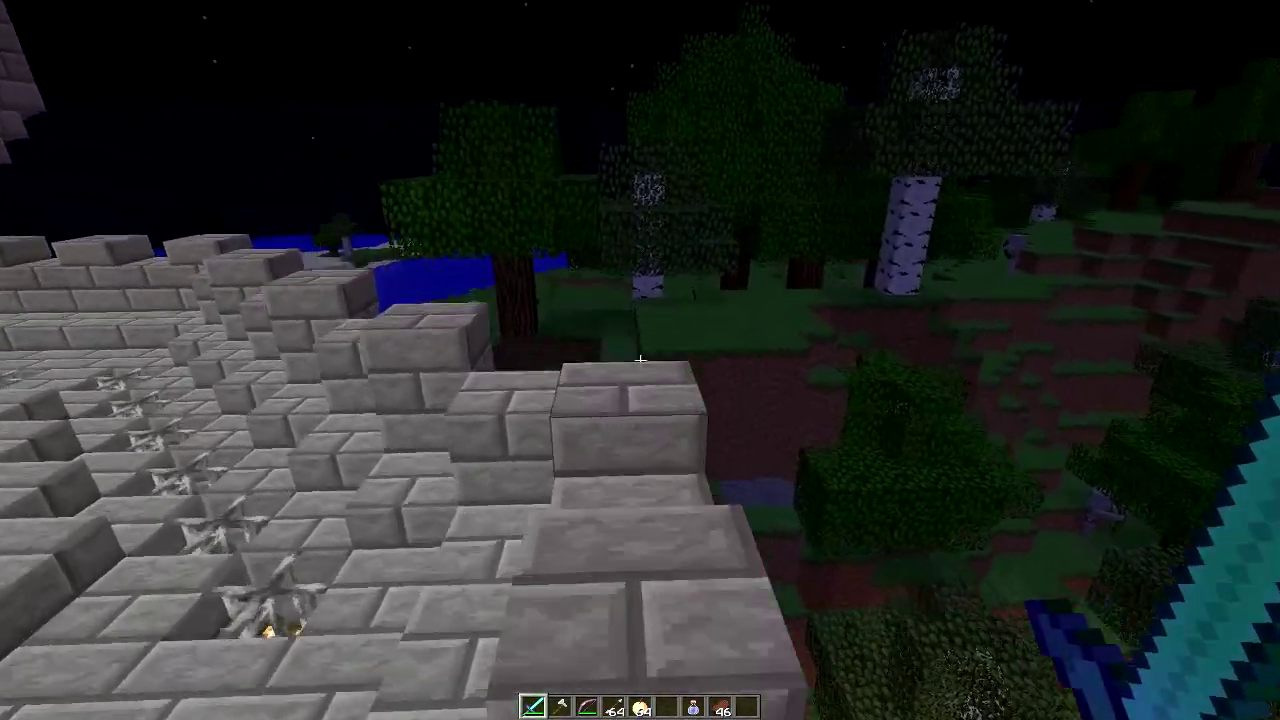
key(w)
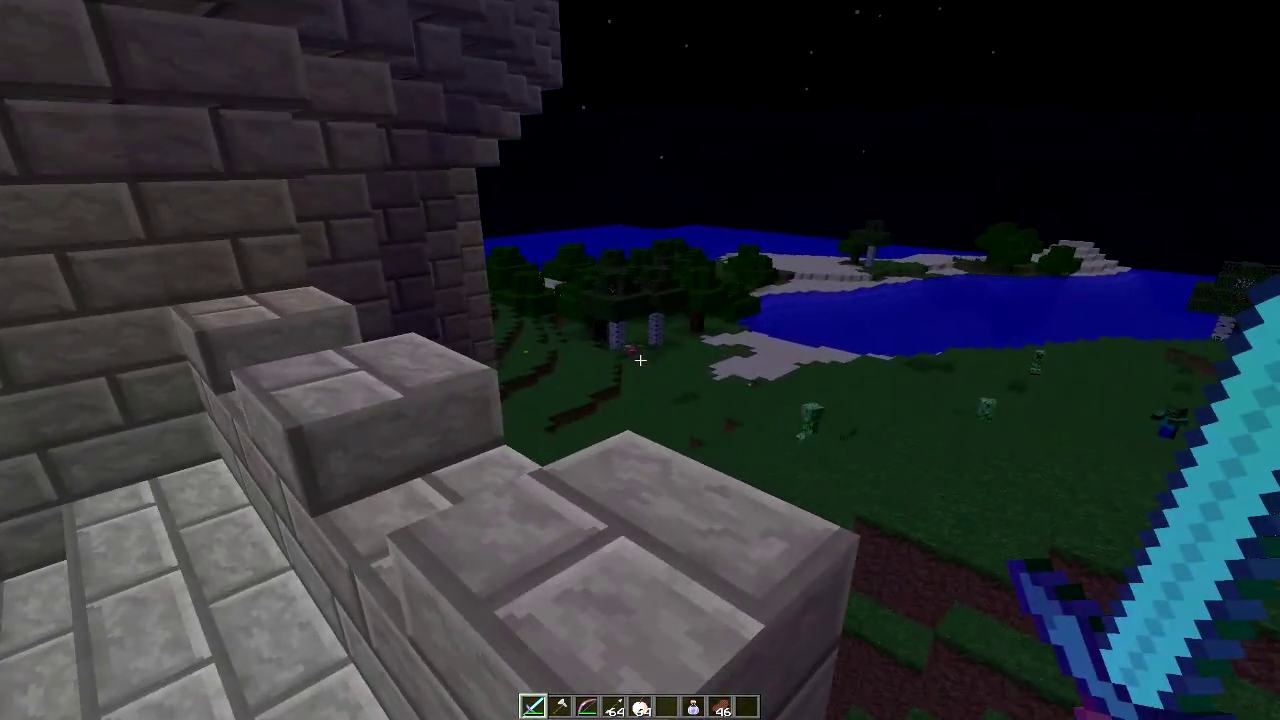
Switch to the third-person view from behind and jump off the battlements to the grass below
key(F5)
key(w)
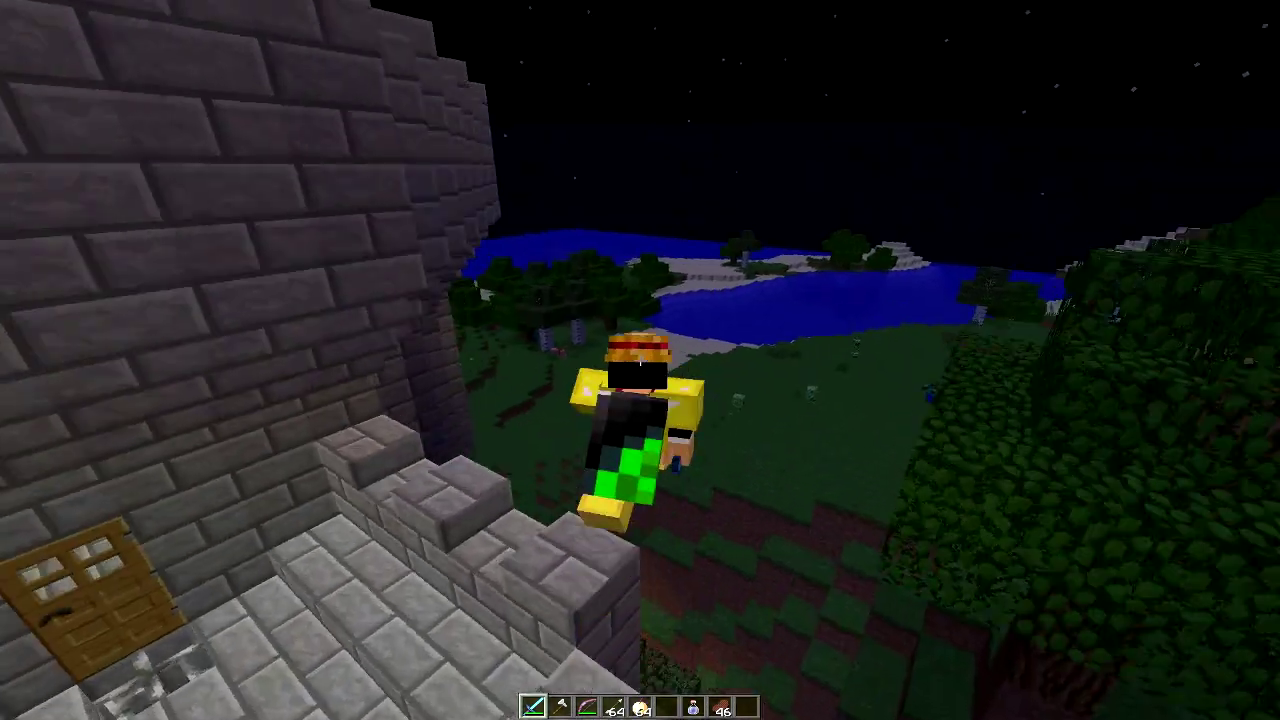
key(w)
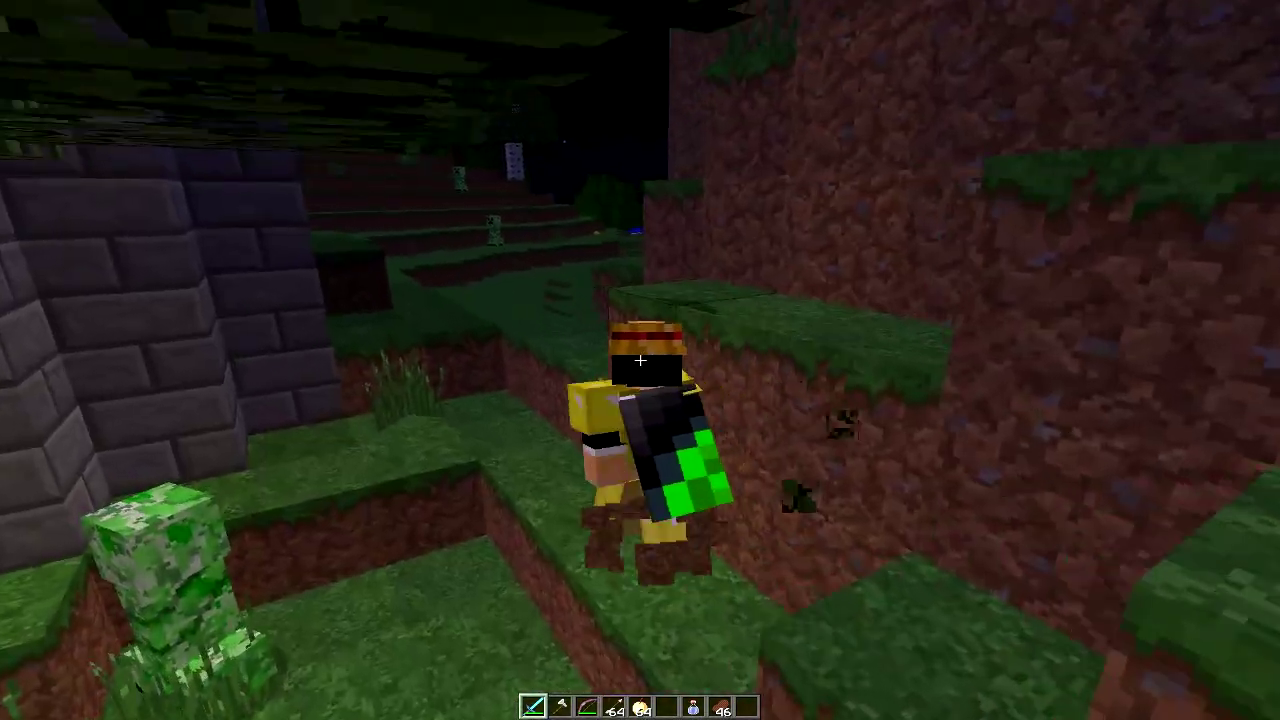
Walk across the grass beside the castle's outer wall, past the ladder and the far corner tower
key(w)
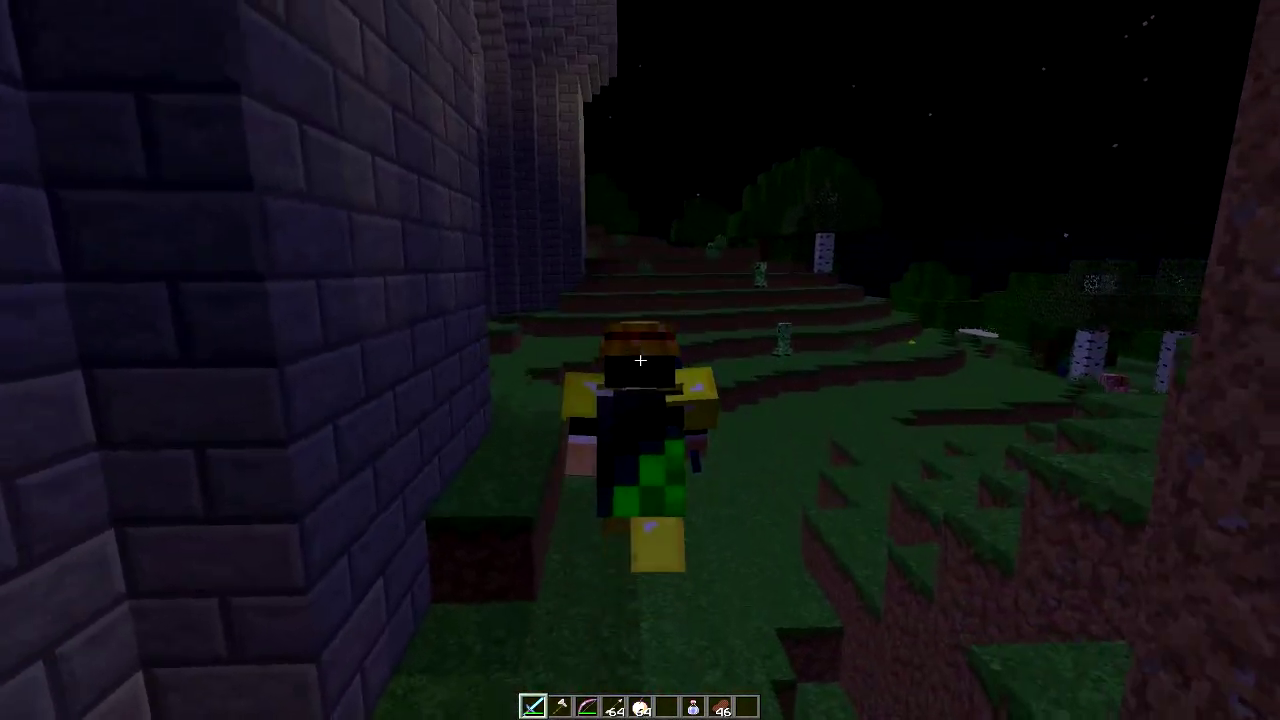
key(w)
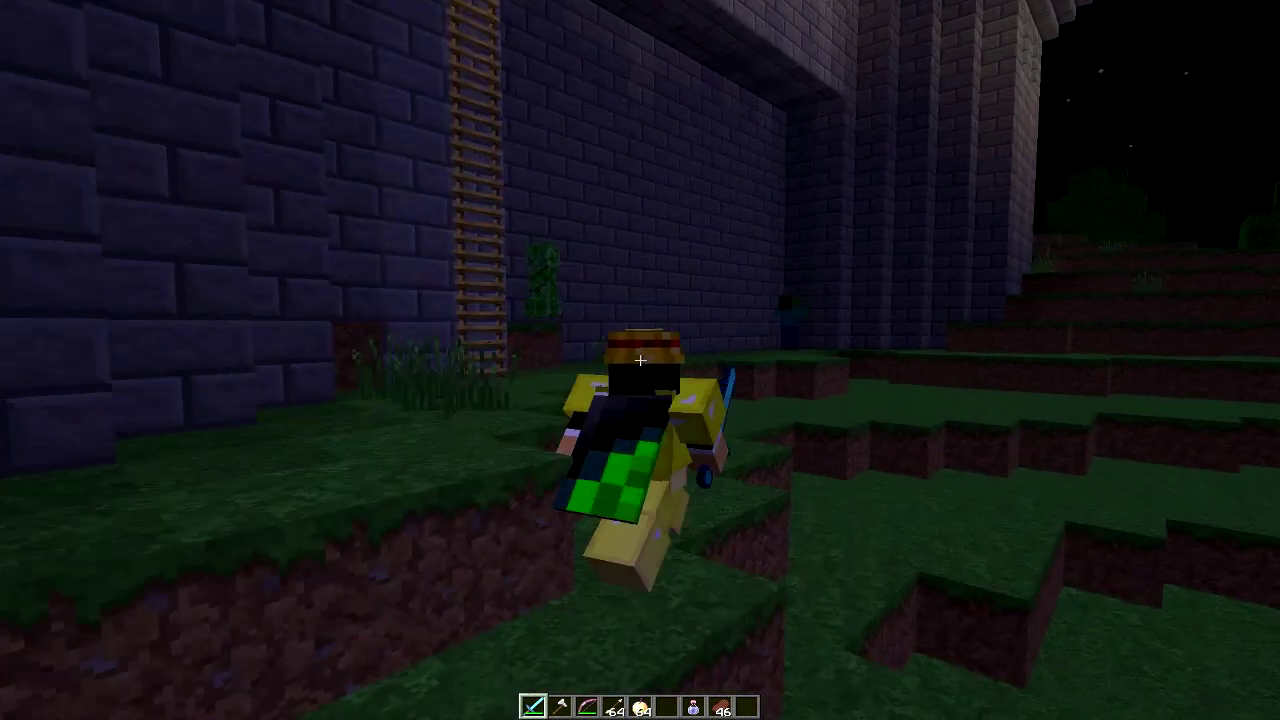
key(w)
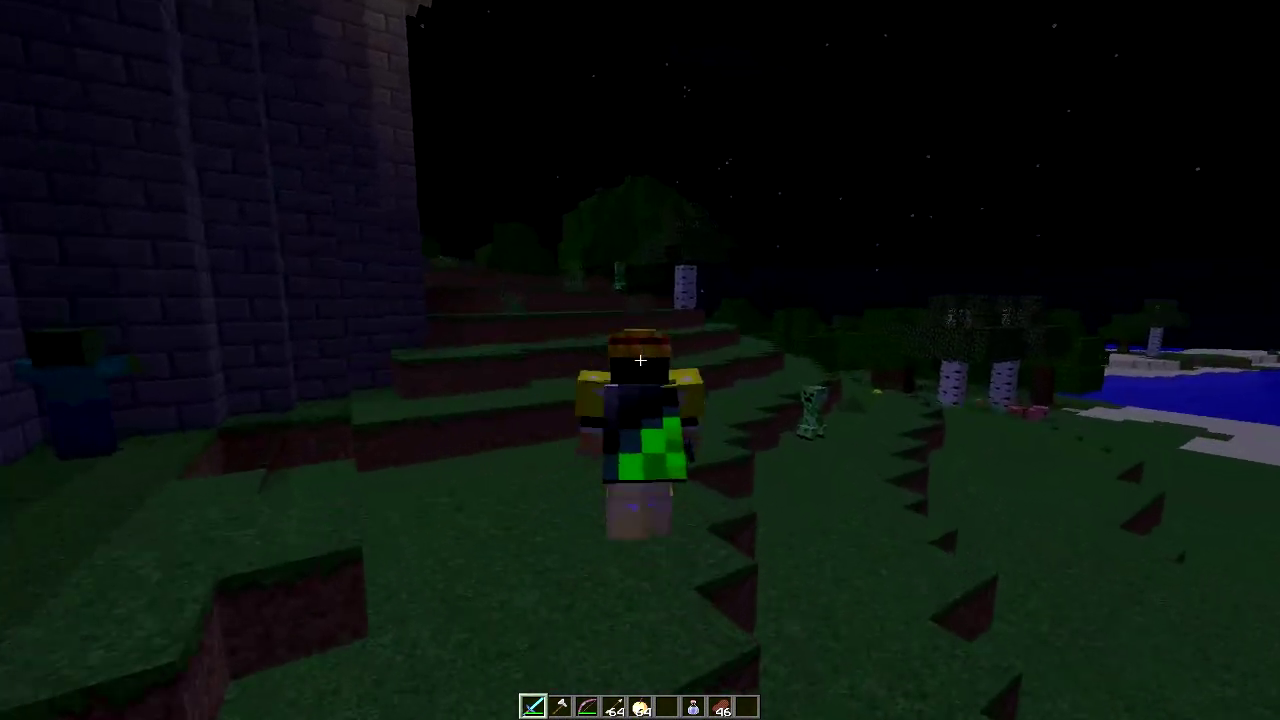
key(w)
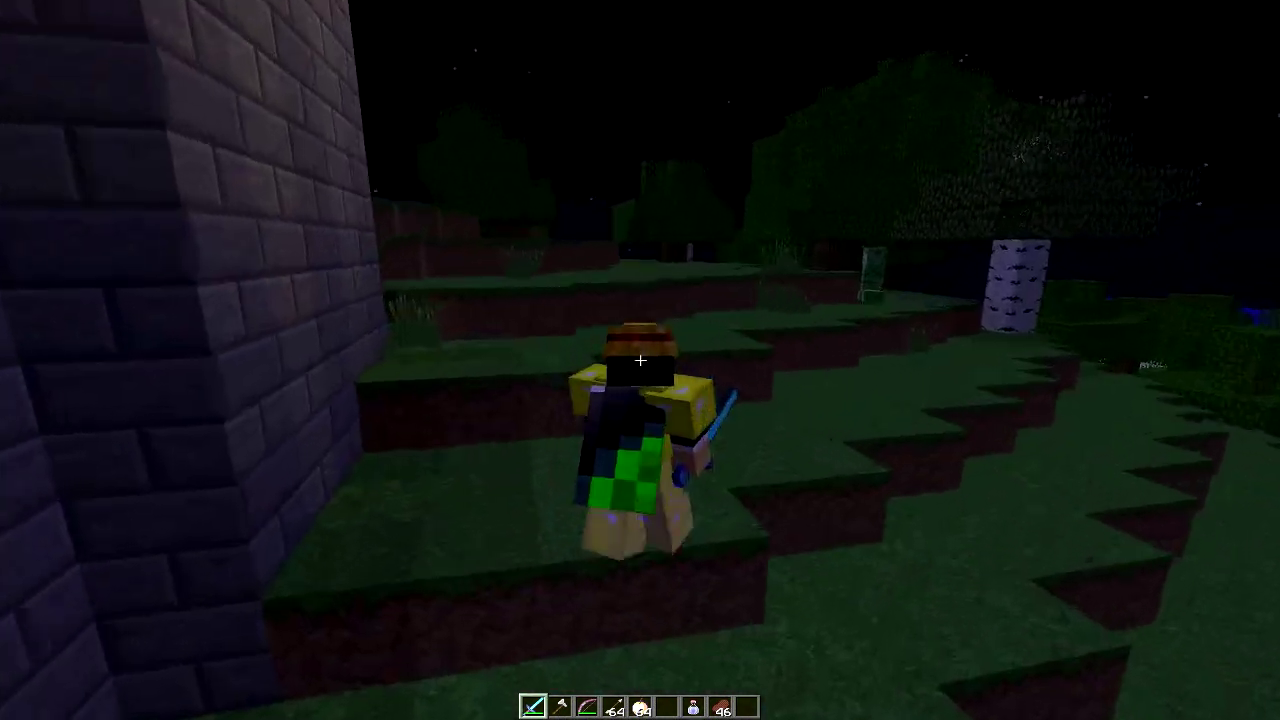
key(w)
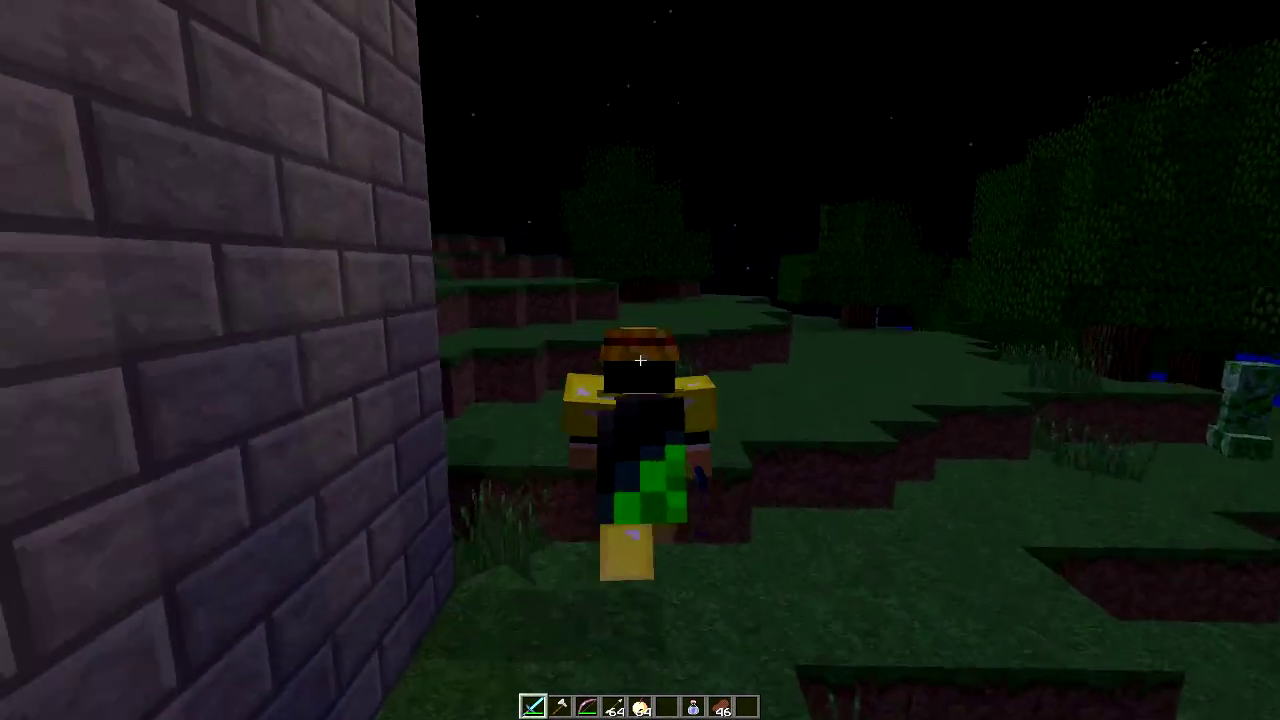
key(w)
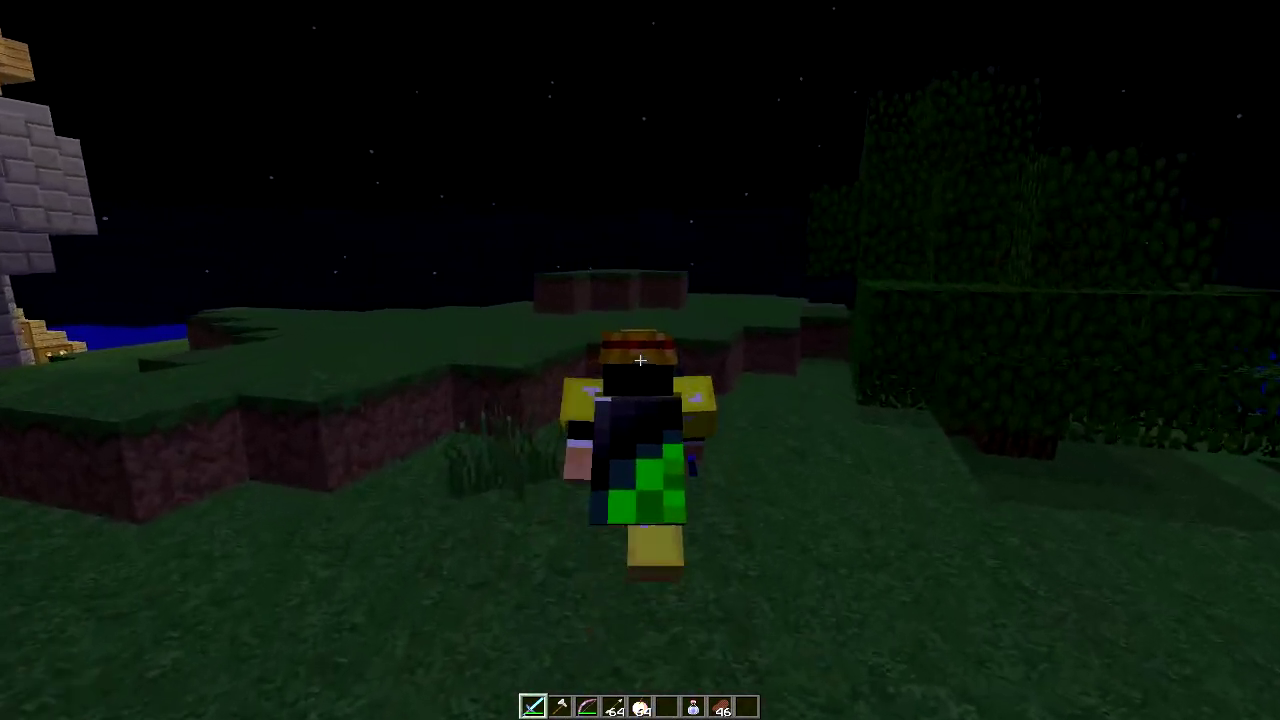
Return to first-person view, climb the stone stairs from the dock and go through the gate into the castle's great hall
key(F5)
key(F5)
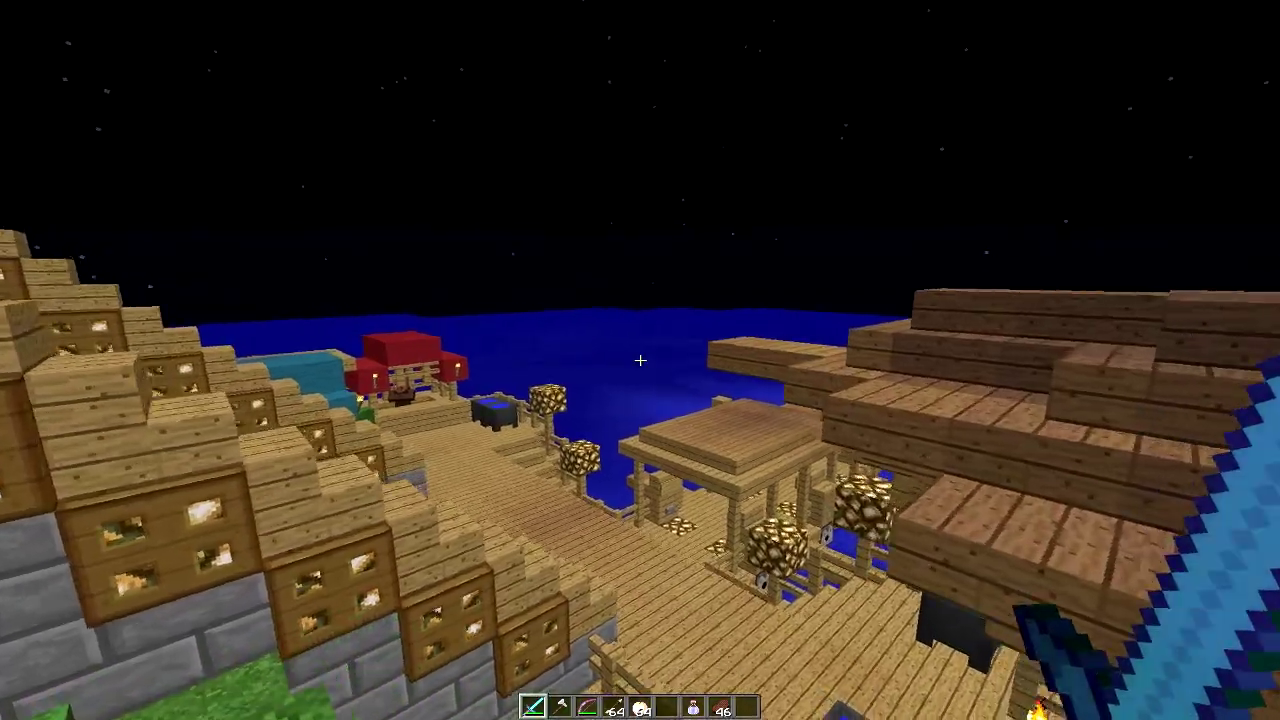
key(w)
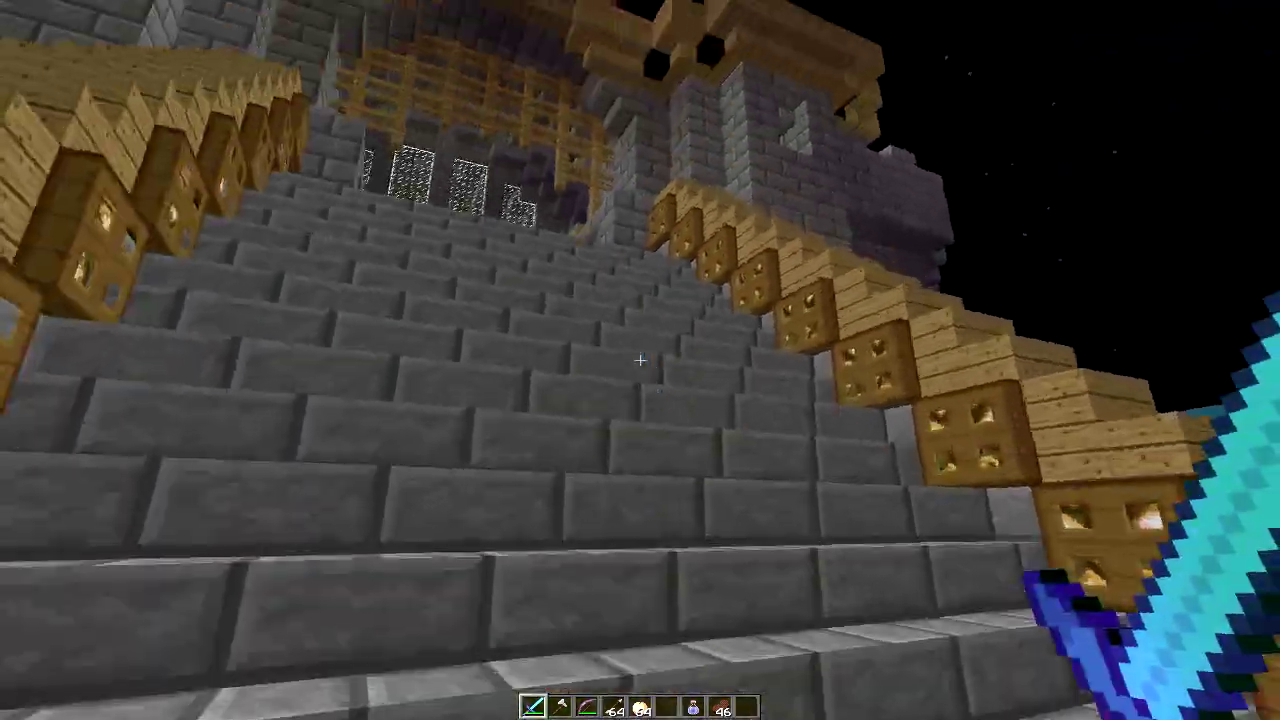
key(w)
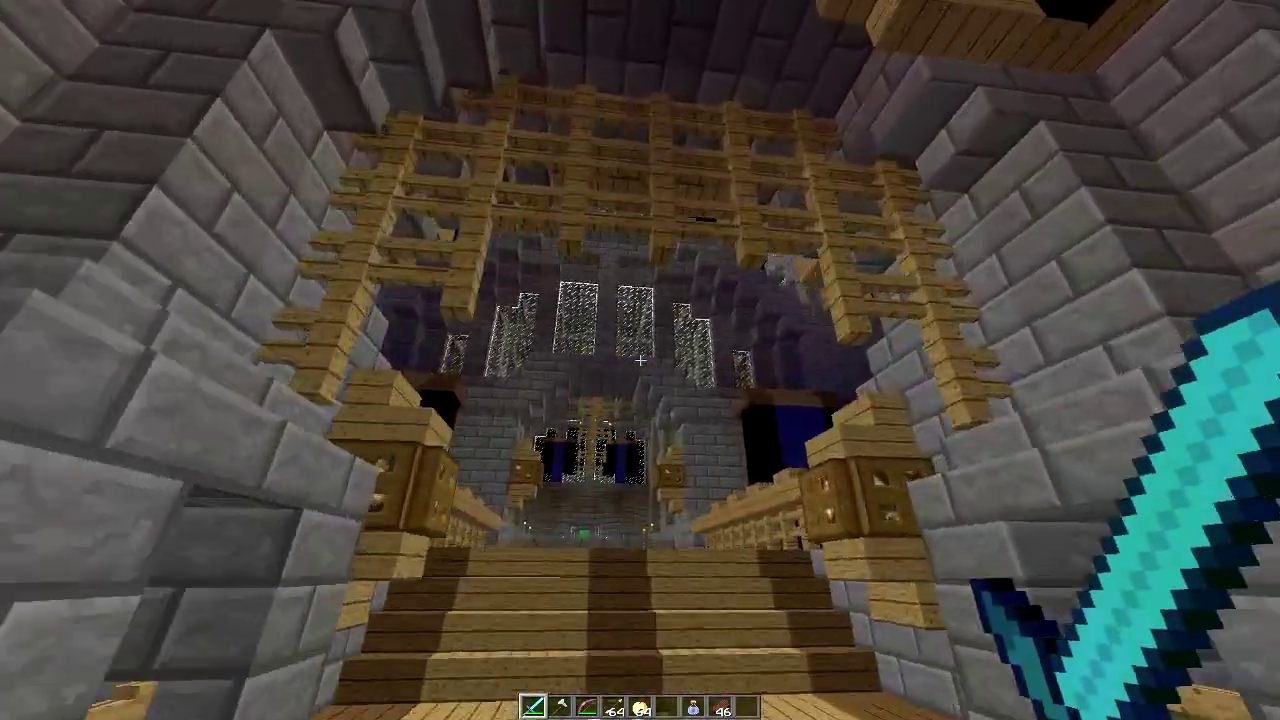
key(w)
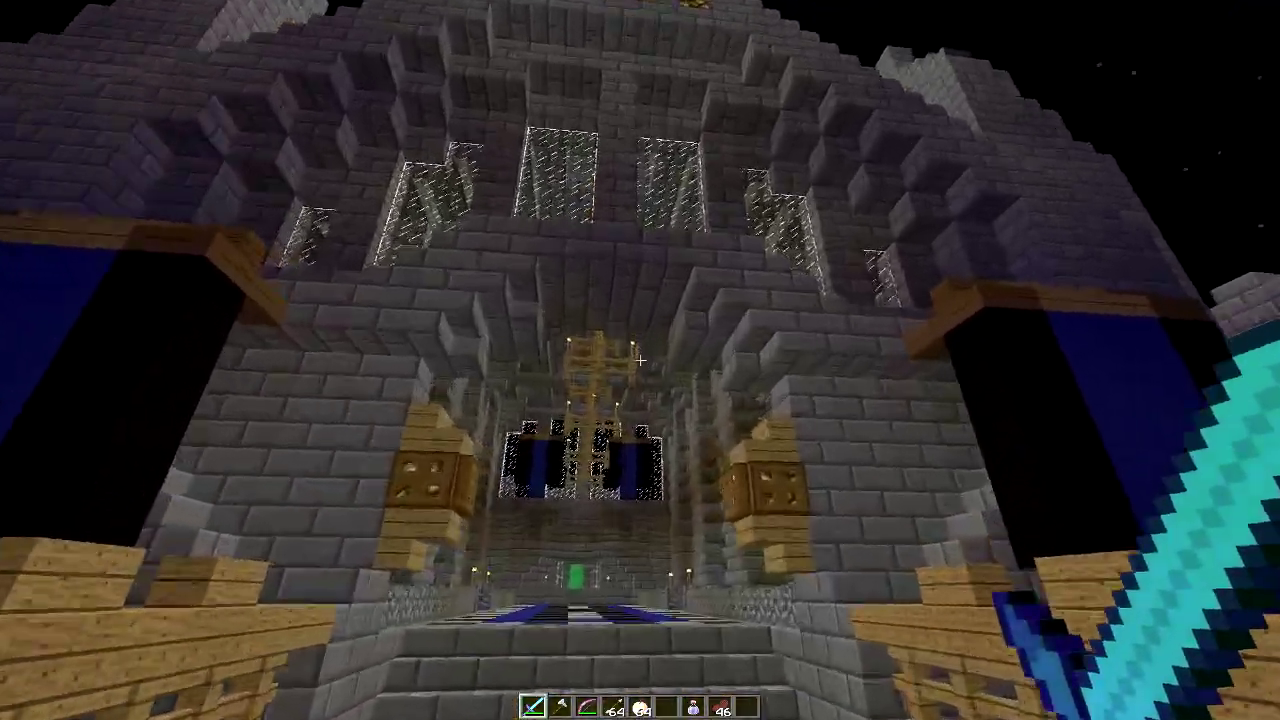
key(w)
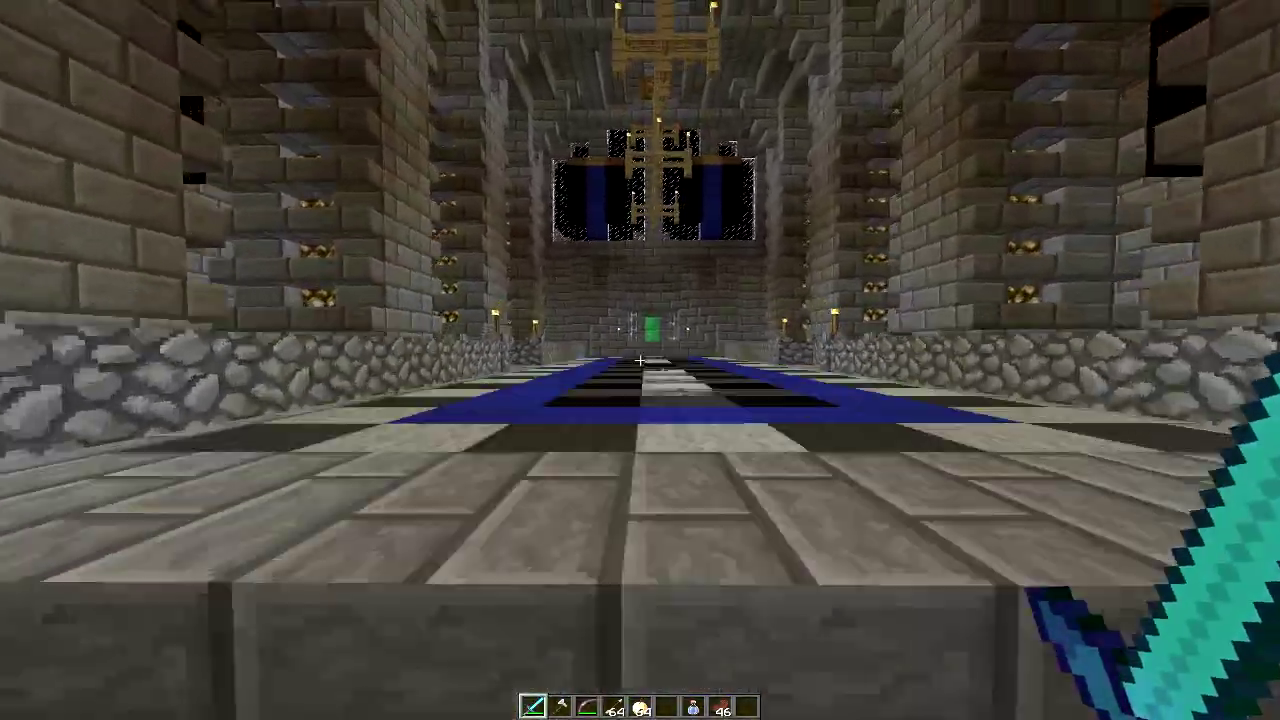
Switch to the front-facing third-person view in the great hall to show the character's skin from the front
key(F5)
key(F5)
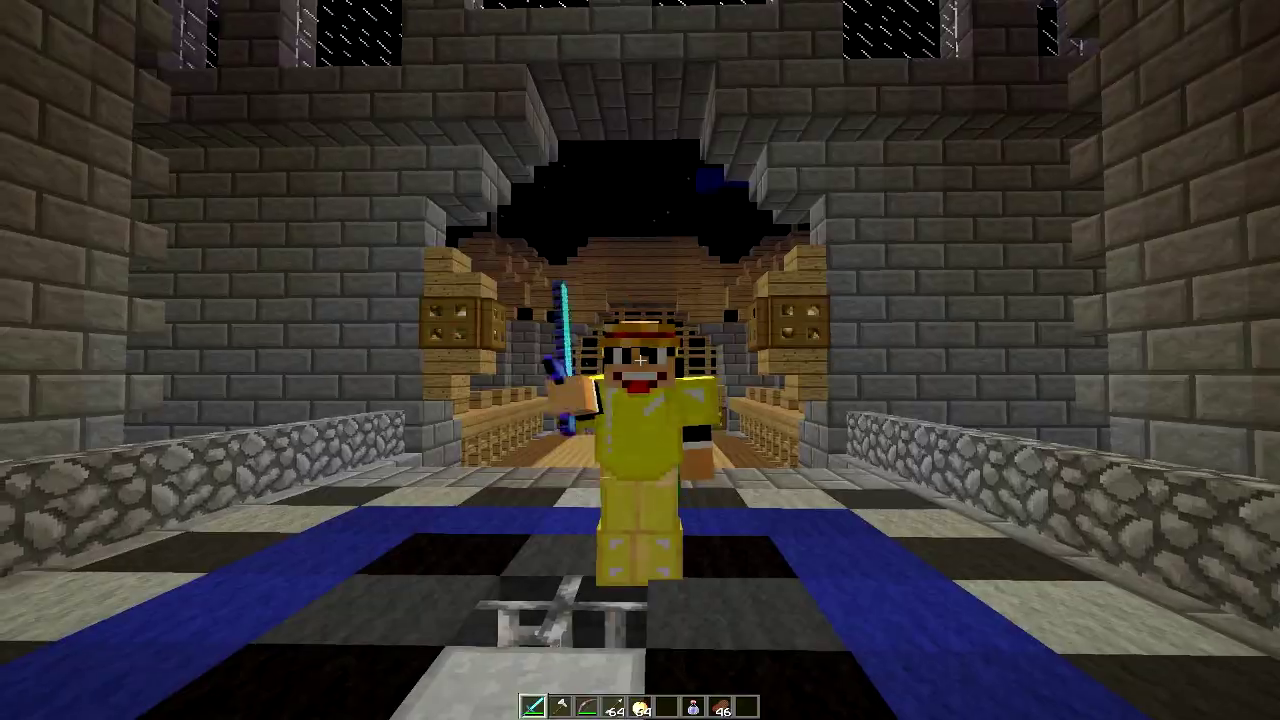